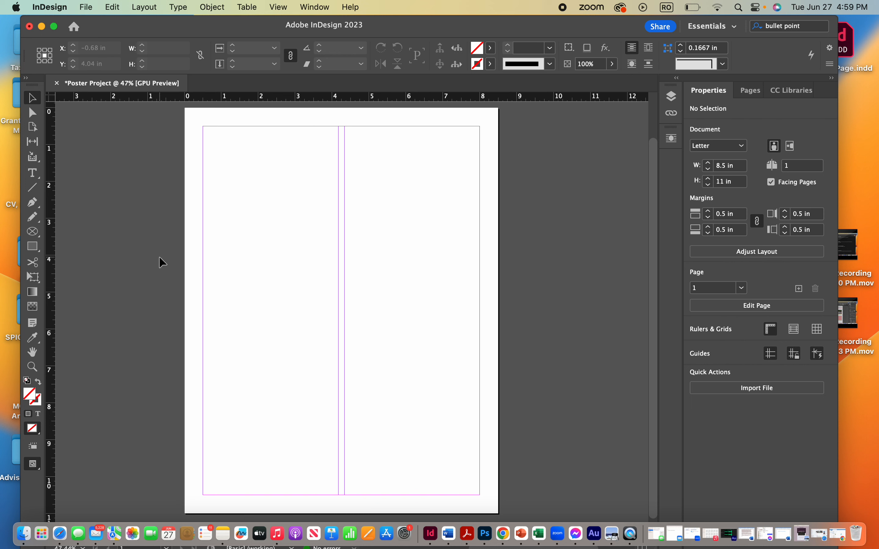
# Draw a rectangle about 8.5 × 4.125 in across the page's upper part and fill it with C=0 M=0 Y=100 K=0
pyautogui.click(35, 248)
pyautogui.moveTo(185, 108); pyautogui.dragTo(498, 261)
pyautogui.click(492, 47)
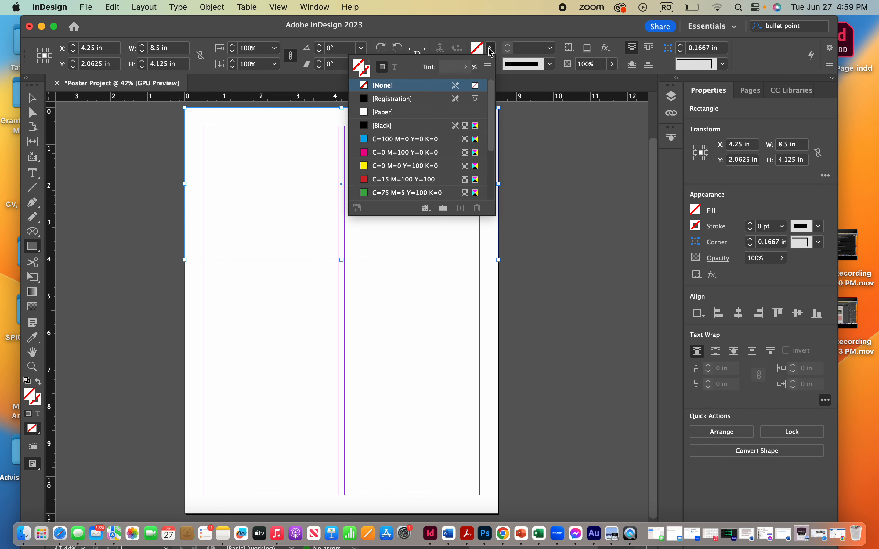
pyautogui.click(367, 166)
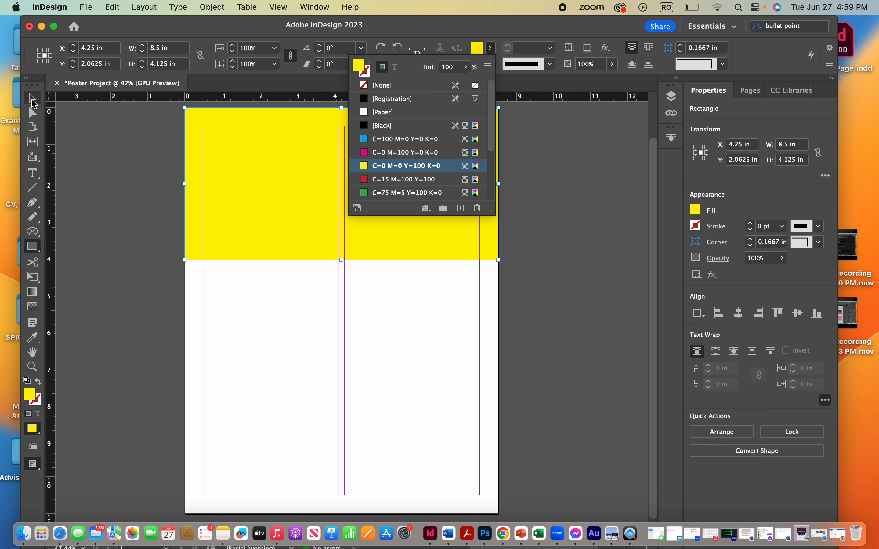
pyautogui.click(34, 104)
# Draw a rectangular image frame about 7.5 × 3.61 in between the side margins, overlapping the yellow block's lower edge
pyautogui.click(34, 233)
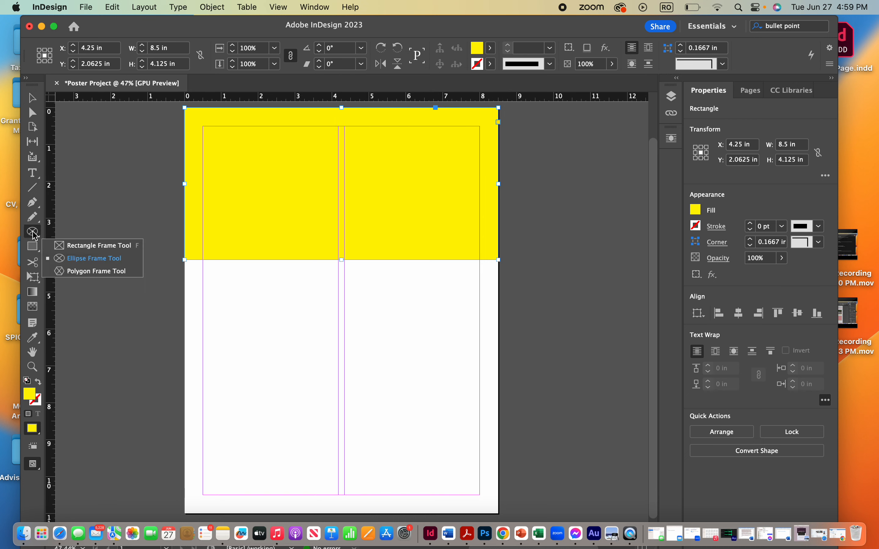
pyautogui.click(61, 246)
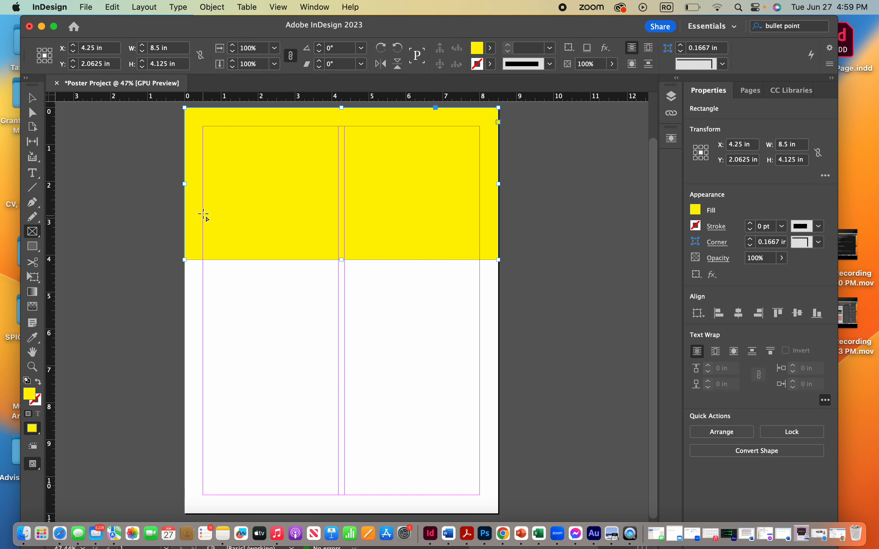
pyautogui.moveTo(202, 206); pyautogui.dragTo(480, 338)
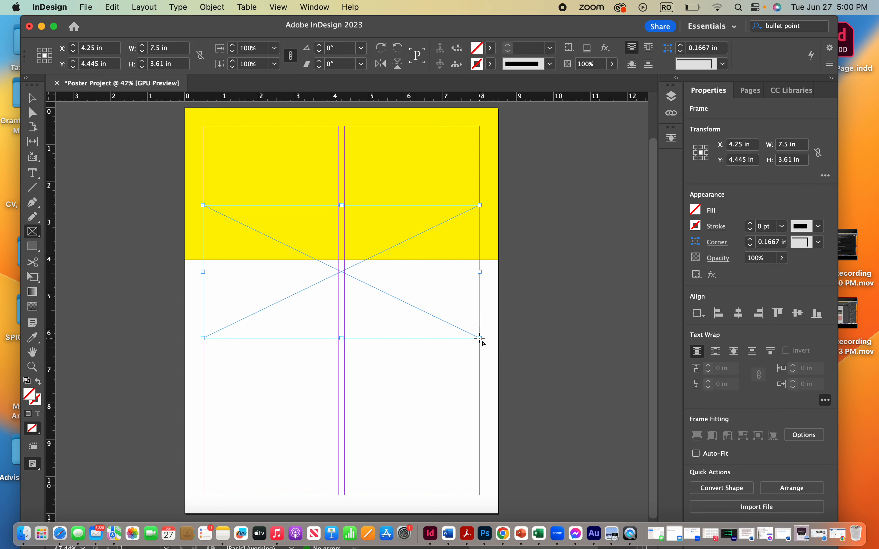
# Place IMG_0419-2.jpg into the frame and fit it with Fill Frame Proportionally
pyautogui.click(87, 8)
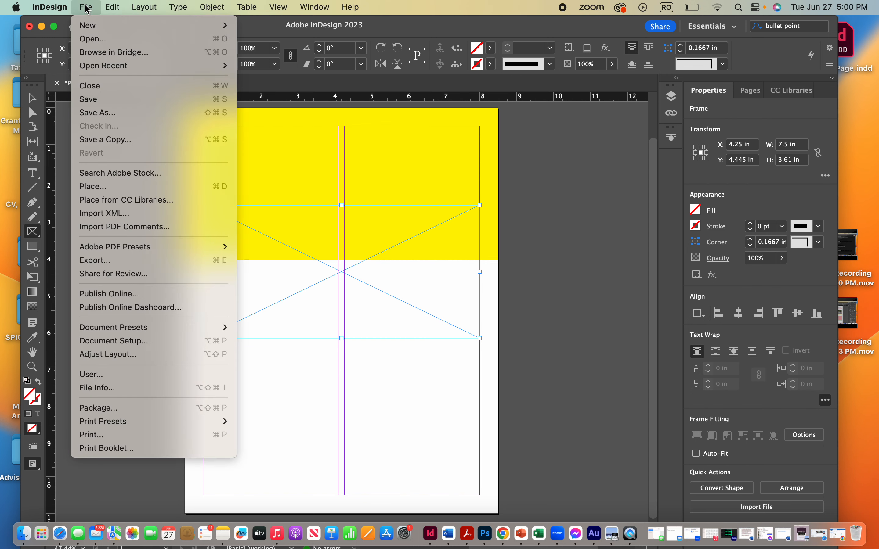
pyautogui.click(97, 187)
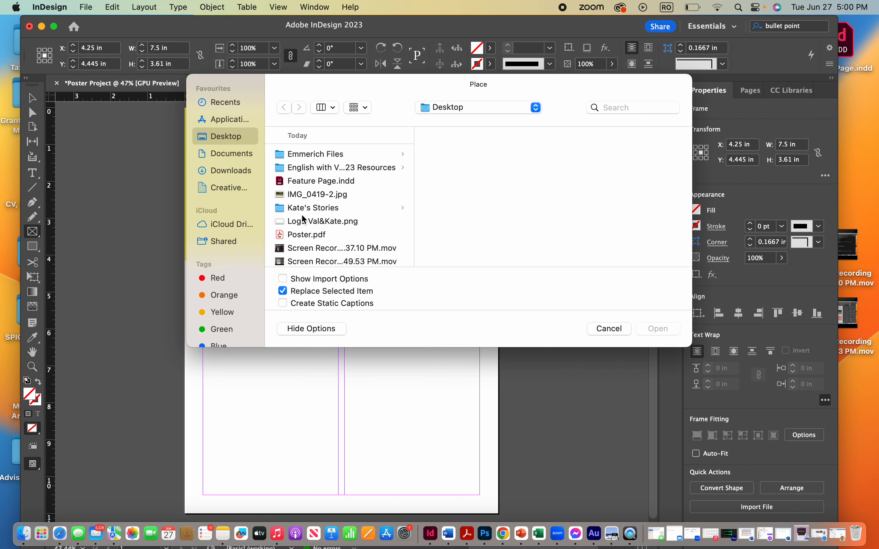
pyautogui.click(298, 195)
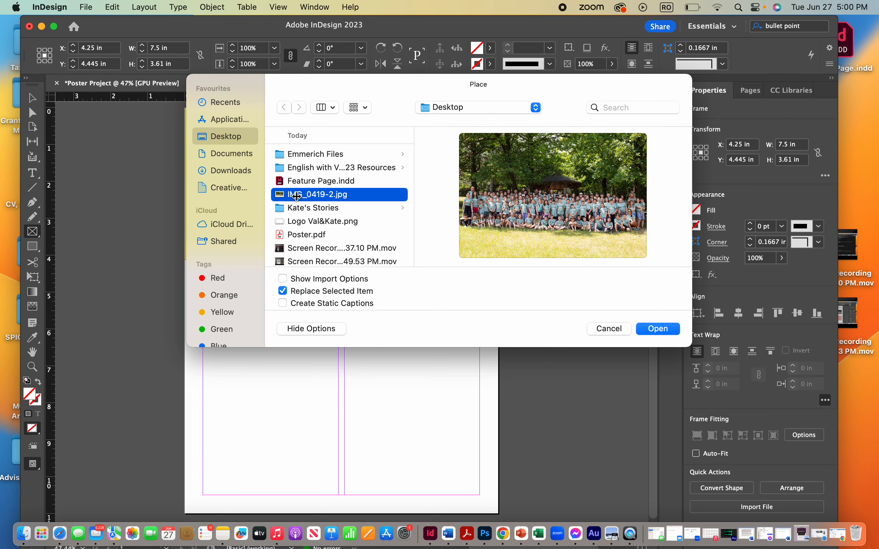
pyautogui.click(664, 328)
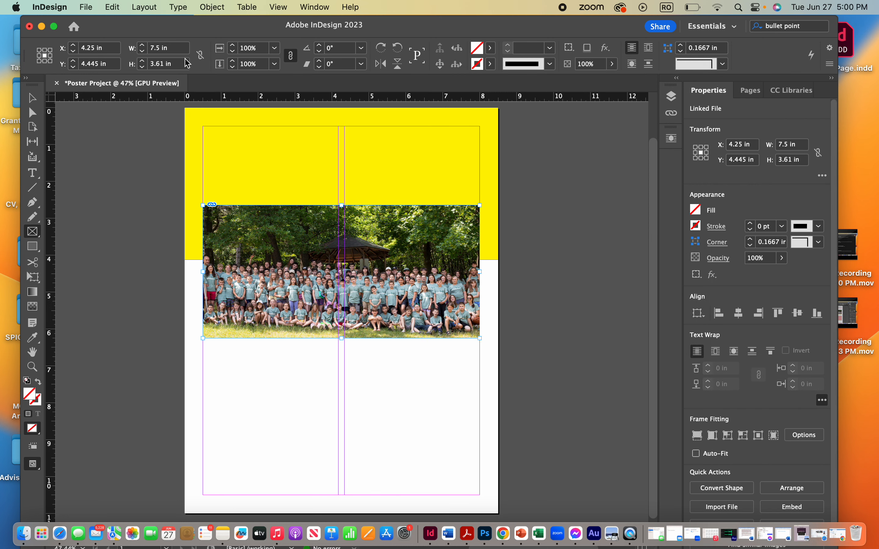
pyautogui.click(210, 8)
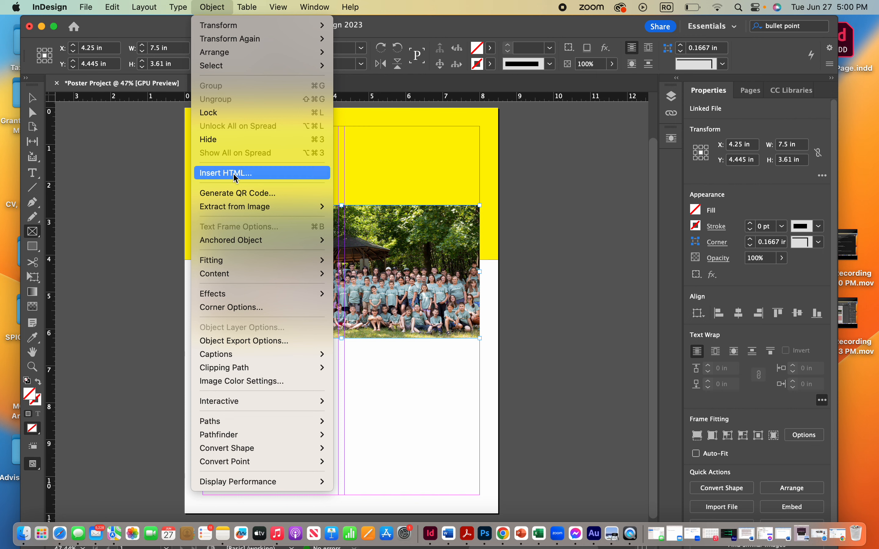
pyautogui.moveTo(257, 260)
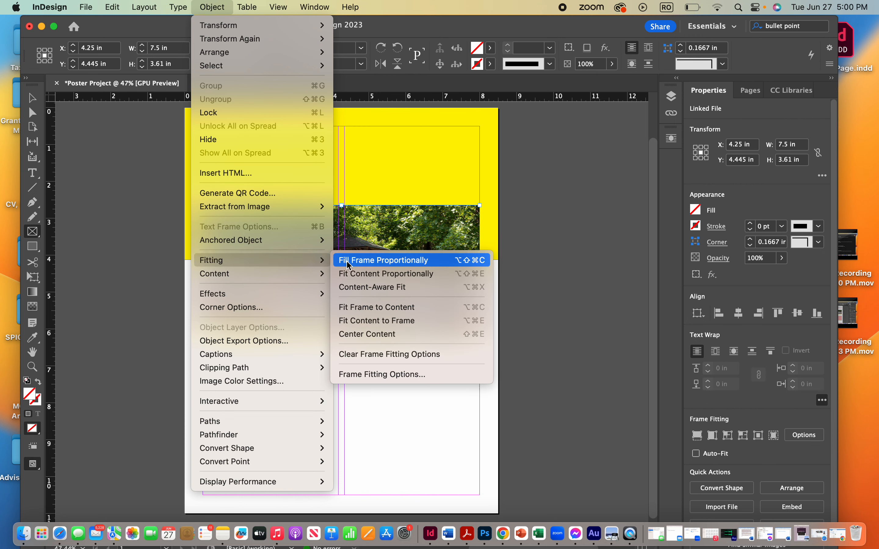
pyautogui.click(373, 259)
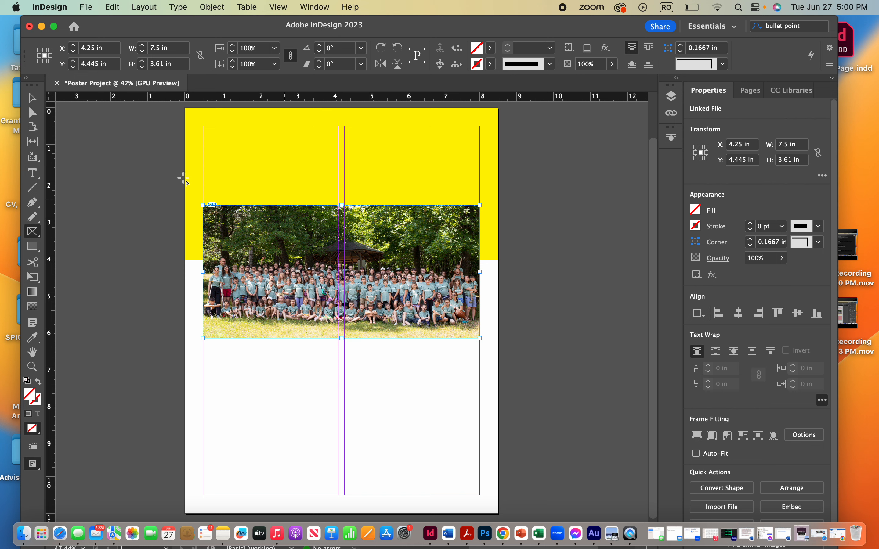
# Crop the photo frame at its upper and lower edges to a height of about 2.88 in
pyautogui.click(32, 97)
pyautogui.moveTo(342, 206); pyautogui.dragTo(342, 227)
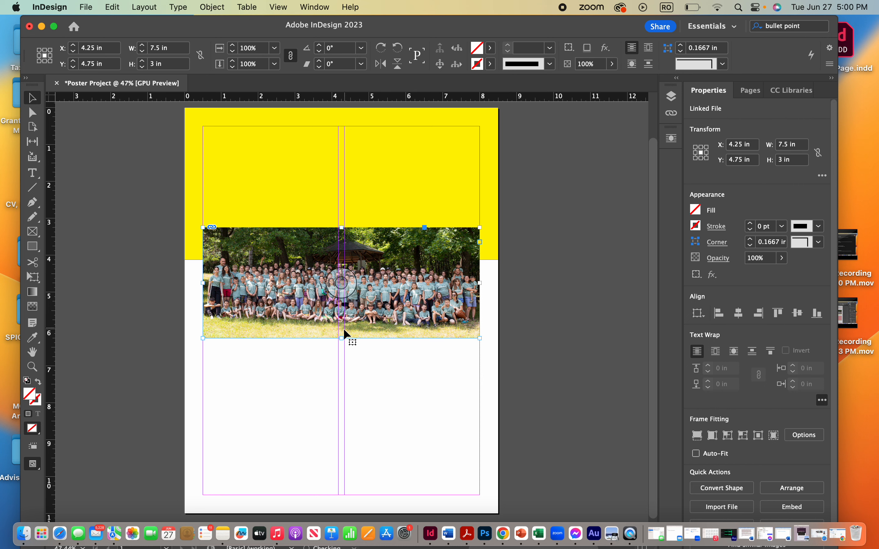
pyautogui.moveTo(342, 338); pyautogui.dragTo(342, 348)
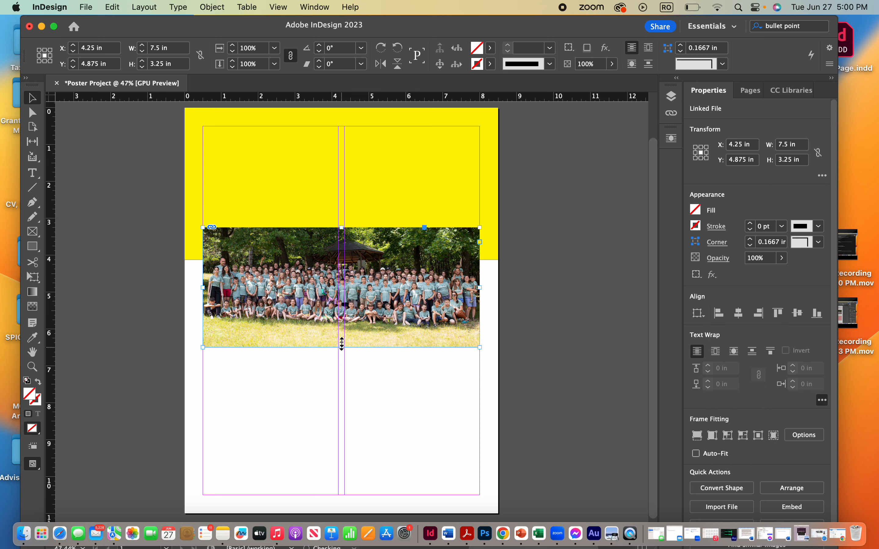
pyautogui.moveTo(344, 228); pyautogui.dragTo(343, 235)
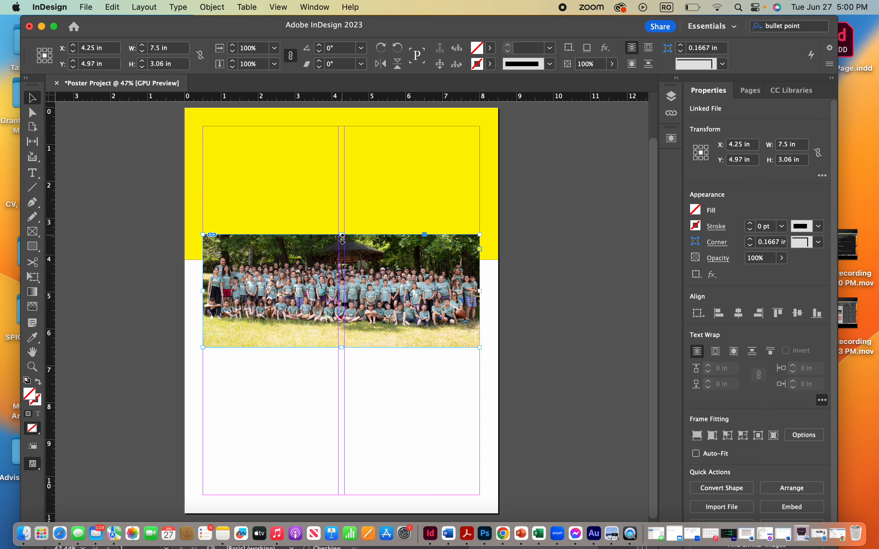
pyautogui.moveTo(342, 348); pyautogui.dragTo(340, 342)
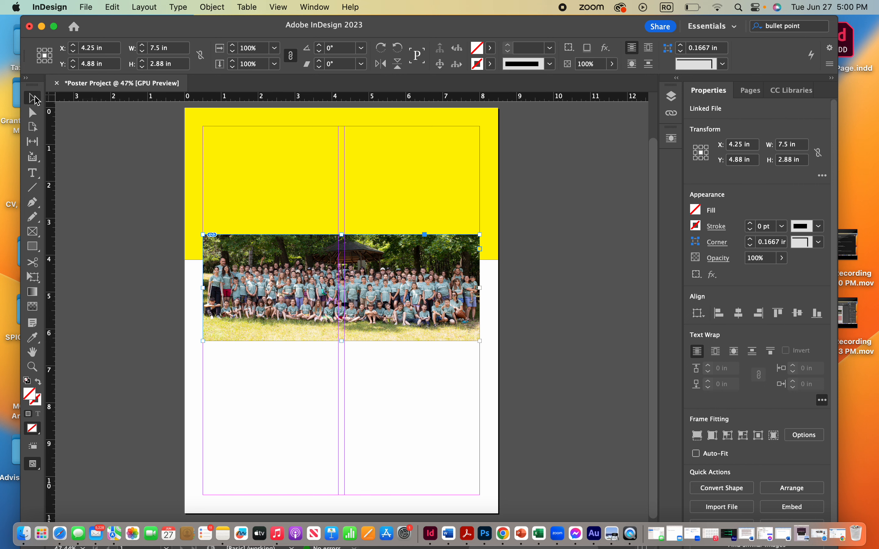
# Recolor the background rectangle with a light tan sampled from the grass in the photo using the Eyedropper
pyautogui.click(191, 116)
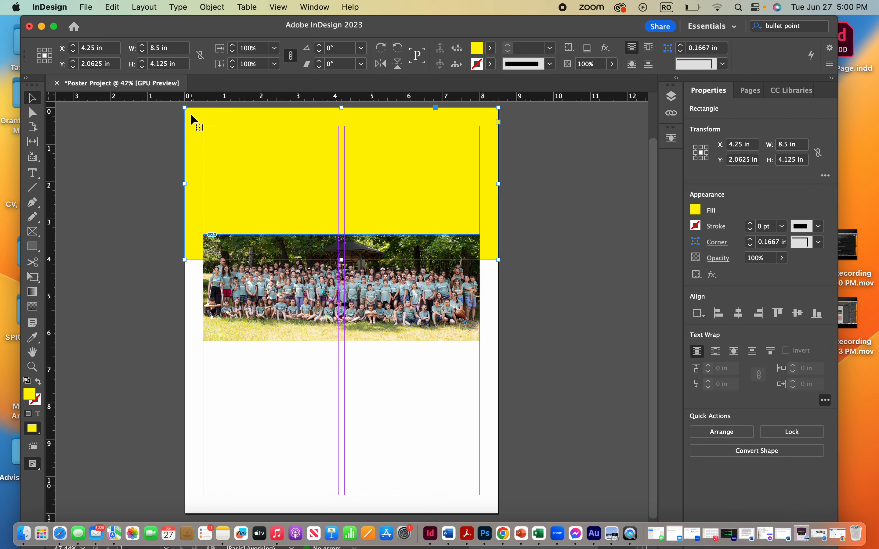
pyautogui.click(34, 339)
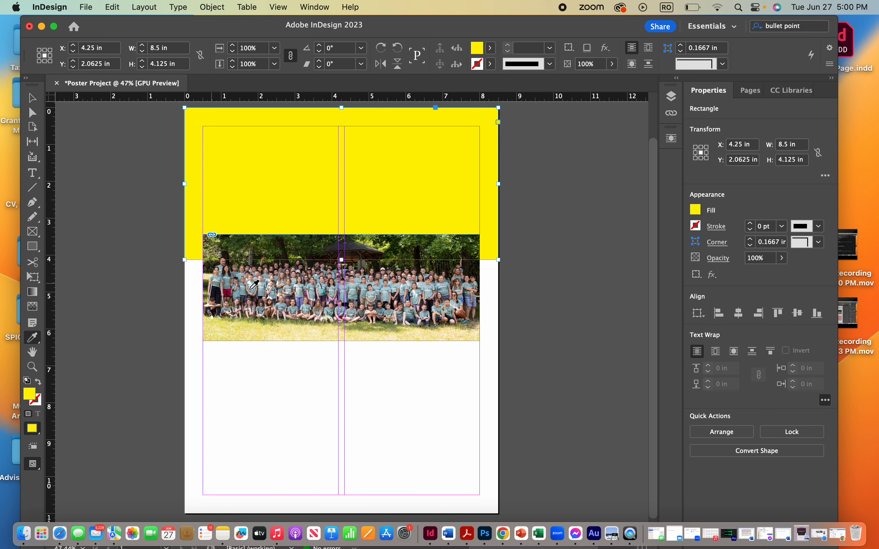
pyautogui.click(252, 328)
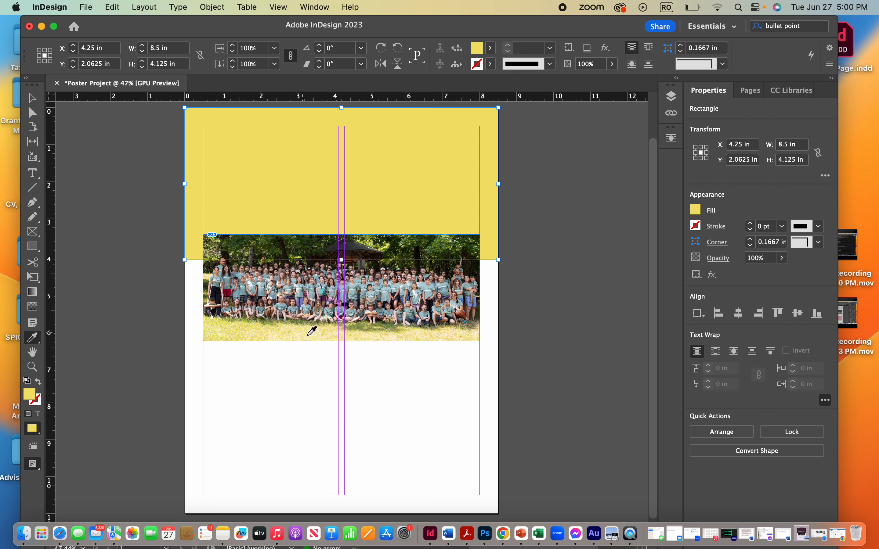
pyautogui.click(296, 324)
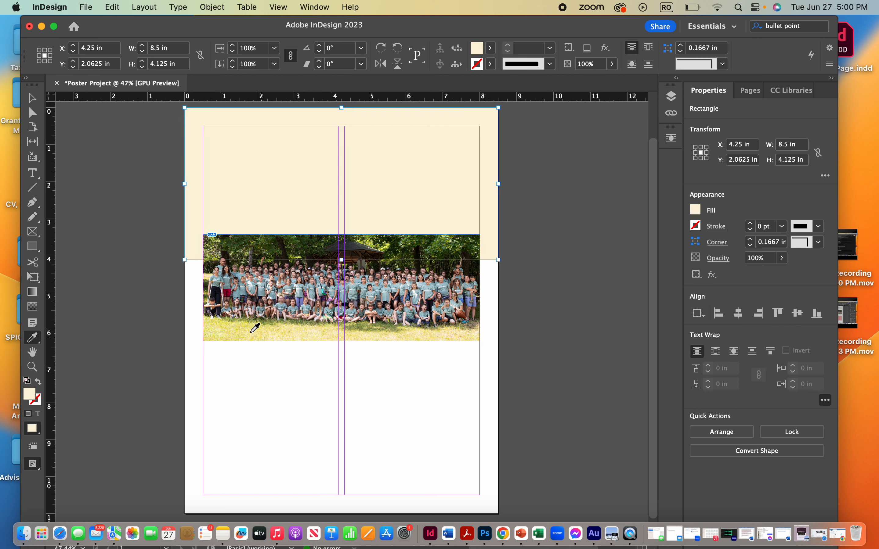
pyautogui.click(243, 326)
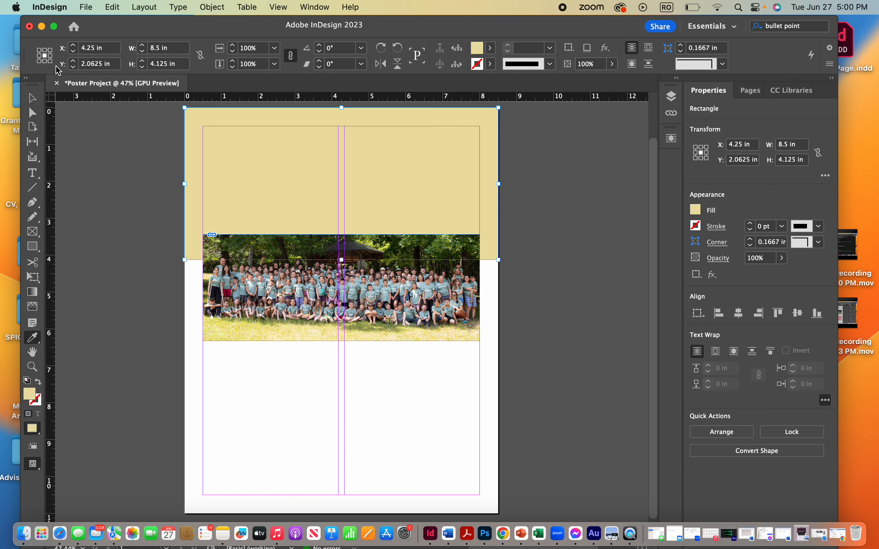
# Nudge the group photo up the page until its center Y position is about 4.03 in
pyautogui.click(33, 97)
pyautogui.click(278, 286)
pyautogui.press('Up')
pyautogui.press('Up')
pyautogui.press('Up')
pyautogui.press('Up')
pyautogui.press('Up')
pyautogui.press('Up')
pyautogui.press('Up')
pyautogui.press('Up')
pyautogui.press('Up')
pyautogui.press('Up')
pyautogui.press('Up')
pyautogui.press('Up')
pyautogui.press('Up')
pyautogui.press('Up')
pyautogui.press('Up')
pyautogui.press('Up')
pyautogui.press('Up')
pyautogui.press('Up')
pyautogui.press('Up')
pyautogui.press('Up')
pyautogui.press('Up')
pyautogui.press('Up')
pyautogui.press('Up')
pyautogui.press('Up')
pyautogui.press('Up')
pyautogui.press('Up')
pyautogui.press('Up')
pyautogui.press('Up')
pyautogui.press('Up')
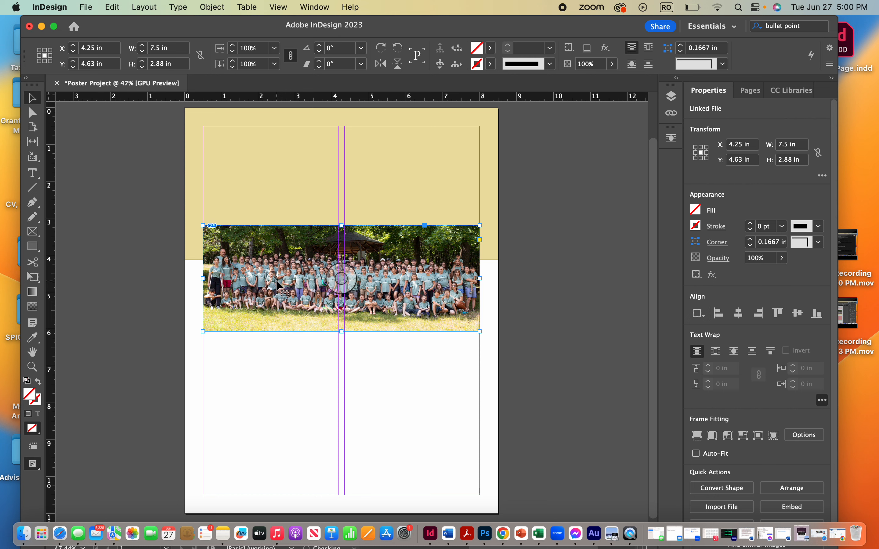
pyautogui.press('Up')
pyautogui.press('Up')
pyautogui.press('Up')
pyautogui.press('Up')
pyautogui.press('Up')
pyautogui.press('Up')
pyautogui.press('Up')
pyautogui.press('Up')
pyautogui.press('Up')
pyautogui.press('Up')
pyautogui.press('Up')
pyautogui.press('Up')
pyautogui.press('Up')
pyautogui.press('Up')
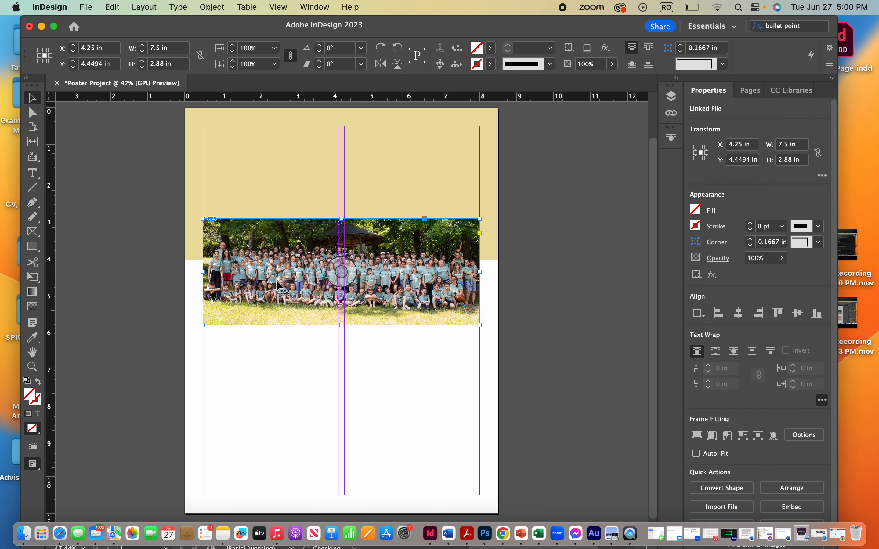
pyautogui.press('Up')
pyautogui.press('Up')
pyautogui.press('Up')
pyautogui.press('Up')
pyautogui.press('Up')
pyautogui.press('Up')
pyautogui.press('Up')
pyautogui.press('Up')
pyautogui.press('Up')
pyautogui.press('Up')
pyautogui.press('Up')
pyautogui.press('Up')
pyautogui.press('Up')
pyautogui.press('Up')
pyautogui.press('Up')
pyautogui.press('Up')
pyautogui.press('Up')
pyautogui.press('Up')
pyautogui.press('Up')
pyautogui.press('Up')
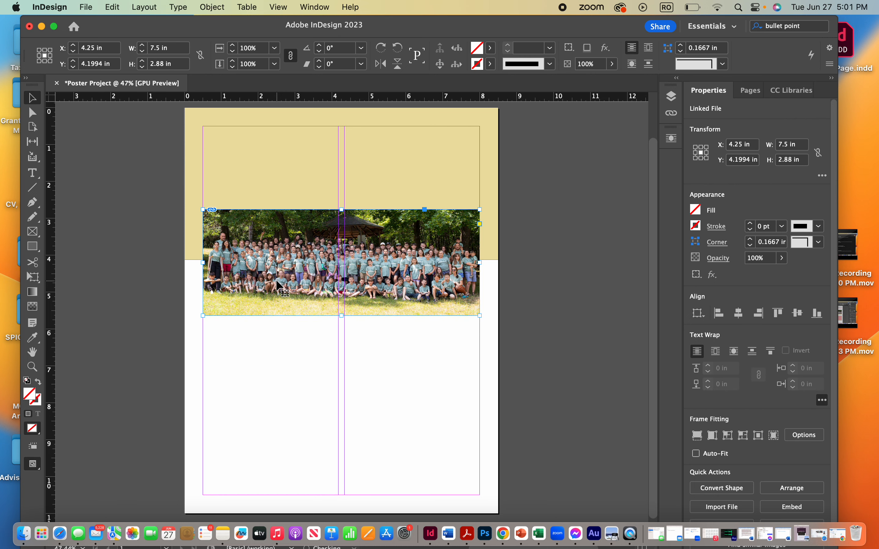
pyautogui.press('Down')
pyautogui.press('Down')
pyautogui.press('Down')
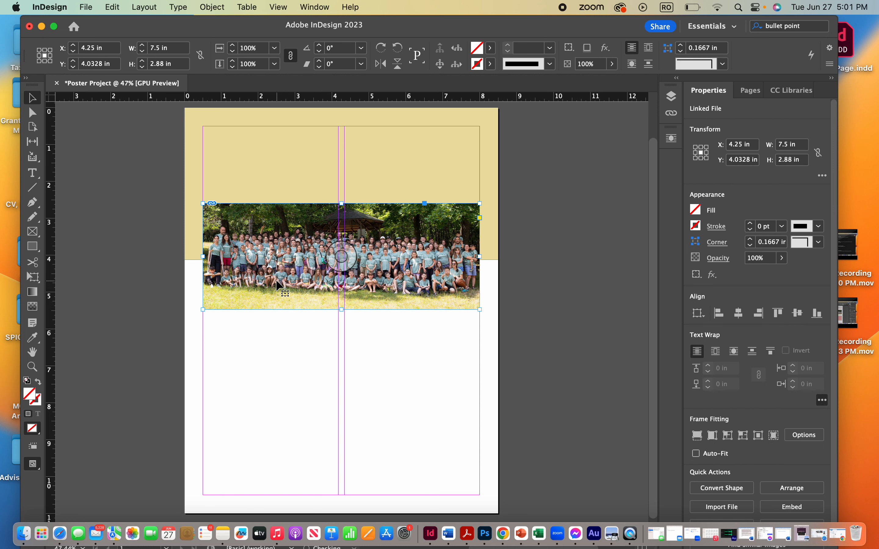
# Add a text frame above the photo spanning the side margins and enter the title "ENGLISH"
pyautogui.click(37, 175)
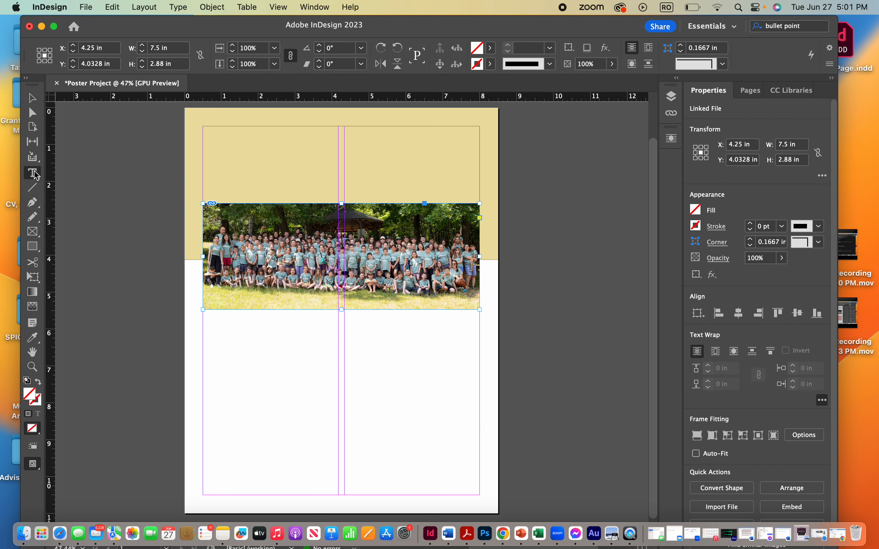
pyautogui.moveTo(202, 126); pyautogui.dragTo(480, 180)
pyautogui.write('EN')
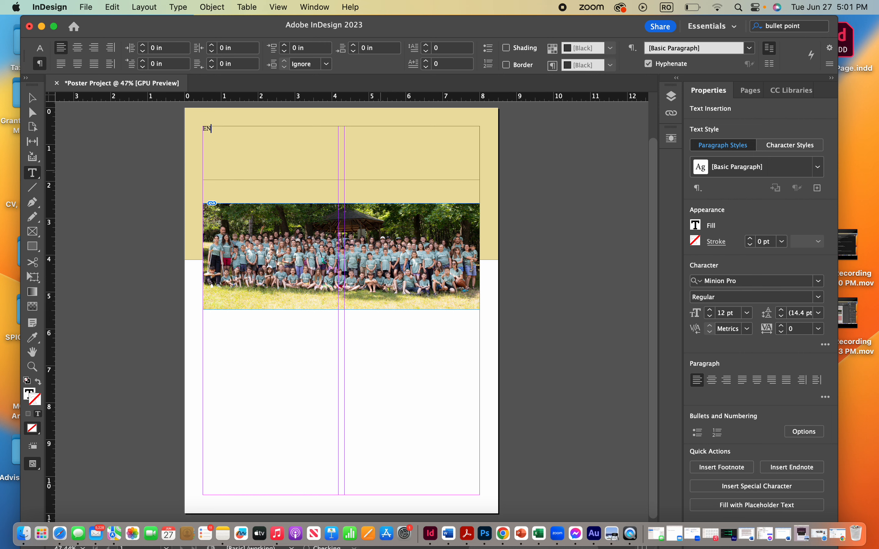
# Enlarge the whole "ENGLISH" title text to 68 pt
pyautogui.press('super+a')
pyautogui.press('super+shift+period')
pyautogui.press('super+shift+period')
pyautogui.press('super+shift+period')
pyautogui.press('super+shift+period')
pyautogui.press('super+shift+period')
pyautogui.press('super+shift+period')
pyautogui.press('super+shift+period')
pyautogui.press('super+shift+period')
pyautogui.press('super+shift+period')
pyautogui.press('super+shift+period')
pyautogui.press('super+shift+period')
pyautogui.press('super+shift+period')
pyautogui.press('super+shift+period')
pyautogui.press('super+shift+period')
pyautogui.press('super+shift+period')
pyautogui.press('super+shift+period')
pyautogui.press('super+shift+period')
pyautogui.press('super+shift+period')
pyautogui.press('super+shift+period')
pyautogui.press('super+shift+period')
pyautogui.press('super+shift+period')
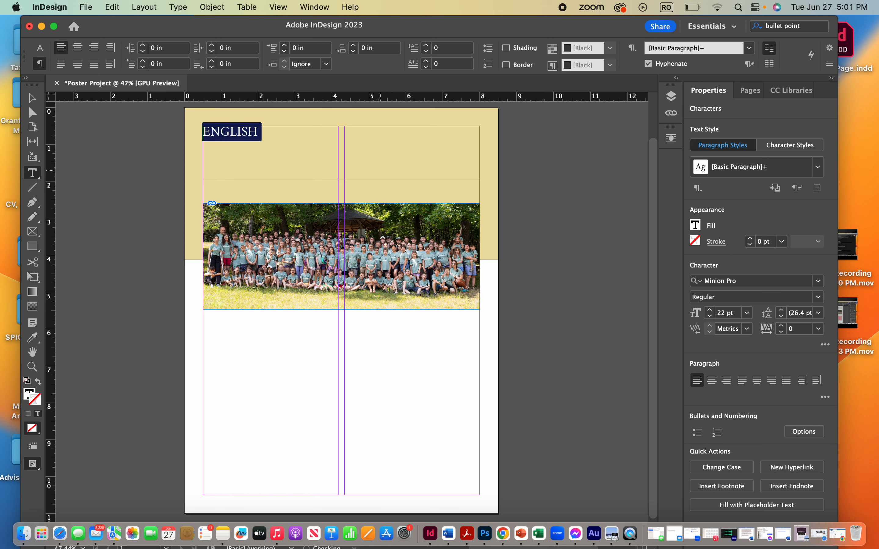
pyautogui.press('super+shift+period')
pyautogui.press('super+shift+period')
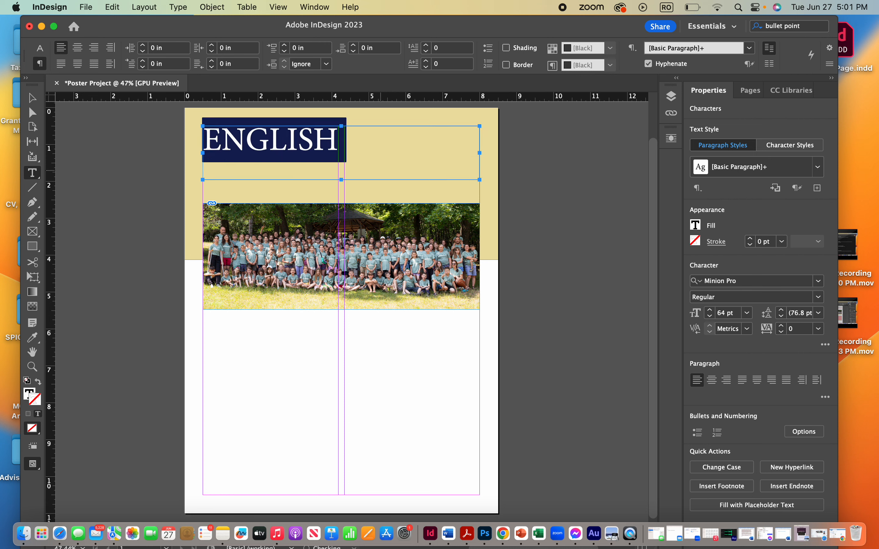
pyautogui.press('super+shift+period')
pyautogui.press('super+shift+period')
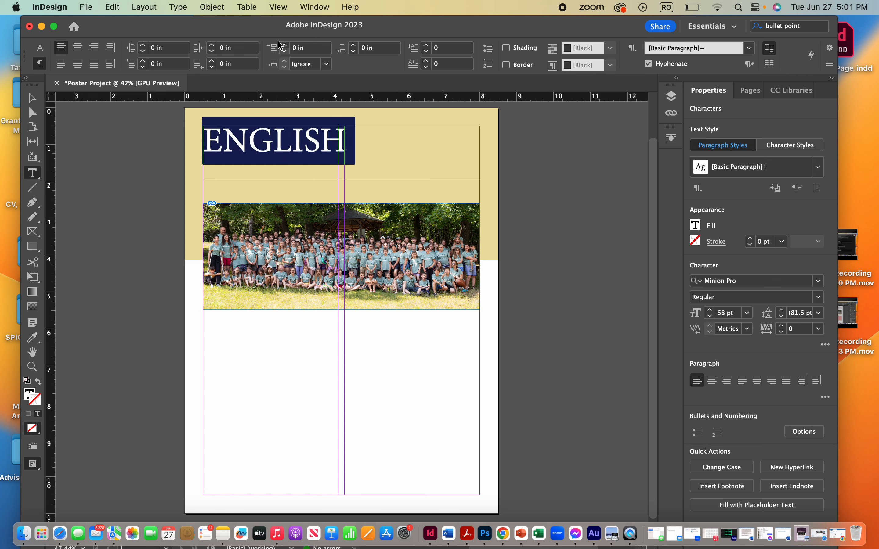
# Change the title's font to Forma DJR Text
pyautogui.click(40, 48)
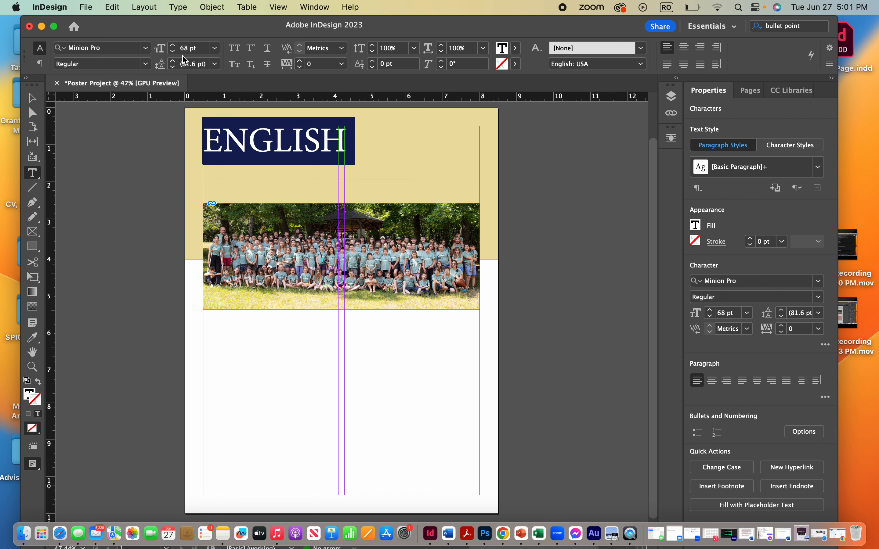
pyautogui.click(147, 49)
pyautogui.scroll(15, 190, 245)
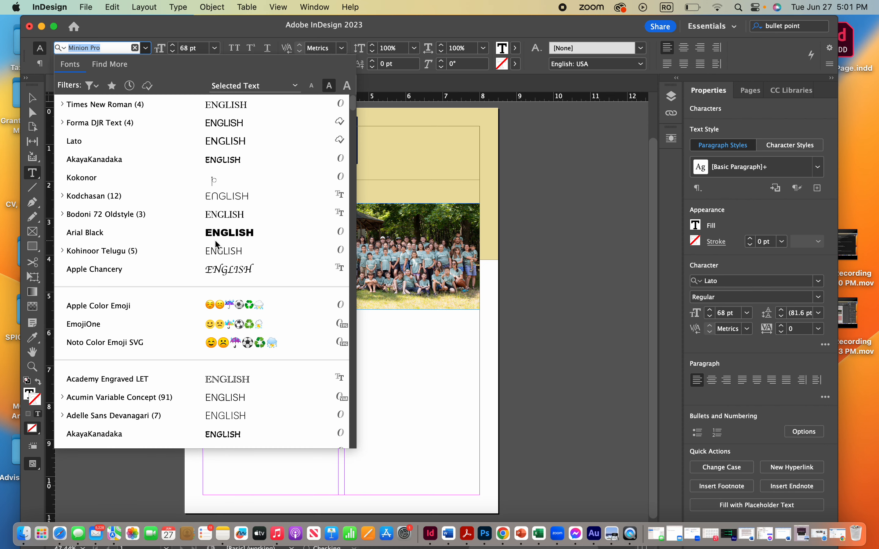
pyautogui.click(218, 126)
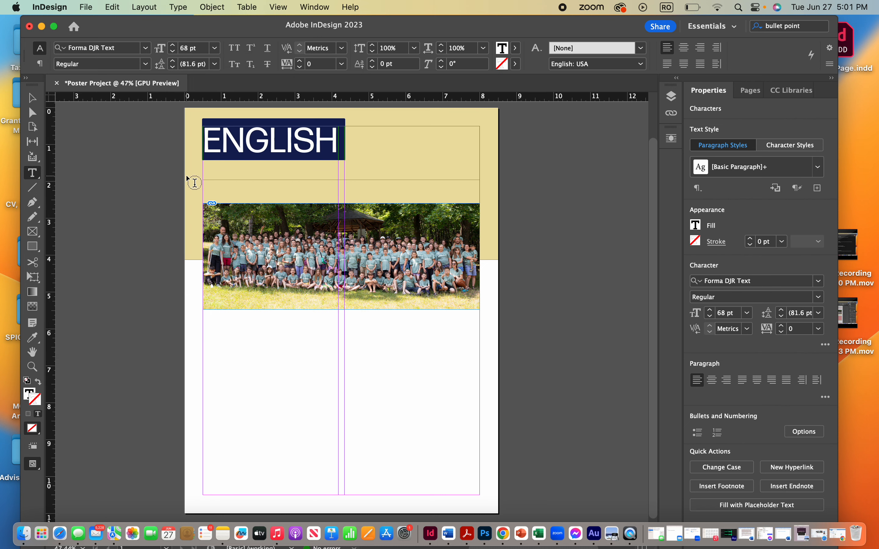
# Increase the title's font size to 78 pt and center it in its text frame
pyautogui.press('super+shift+period')
pyautogui.press('super+shift+period')
pyautogui.press('super+shift+period')
pyautogui.press('super+shift+period')
pyautogui.press('super+shift+period')
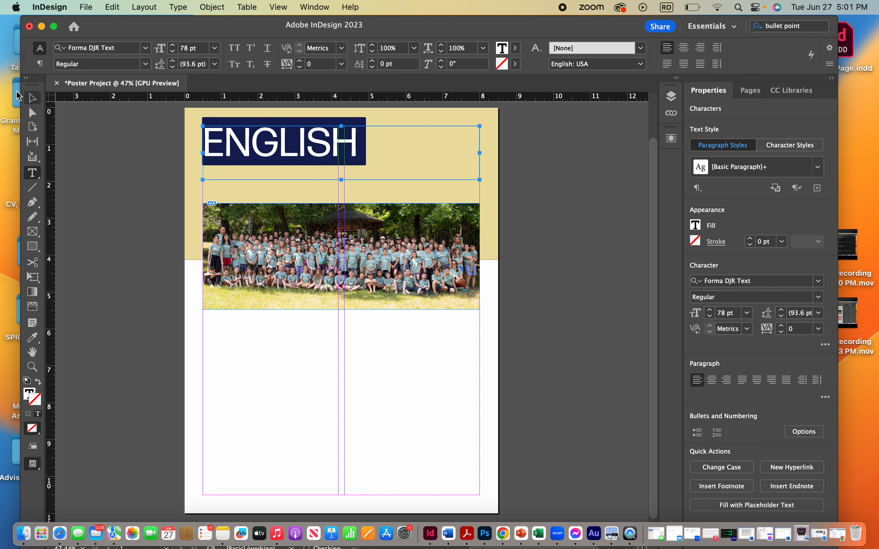
pyautogui.click(684, 49)
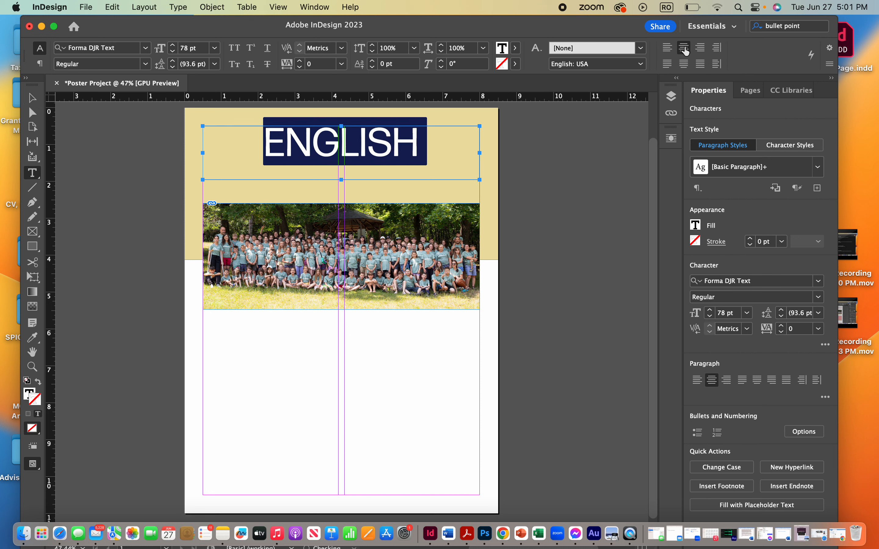
# Add a small text frame in the empty area below the photo, enter "with" and enlarge it to 32 pt
pyautogui.click(188, 350)
pyautogui.moveTo(189, 349); pyautogui.dragTo(298, 366)
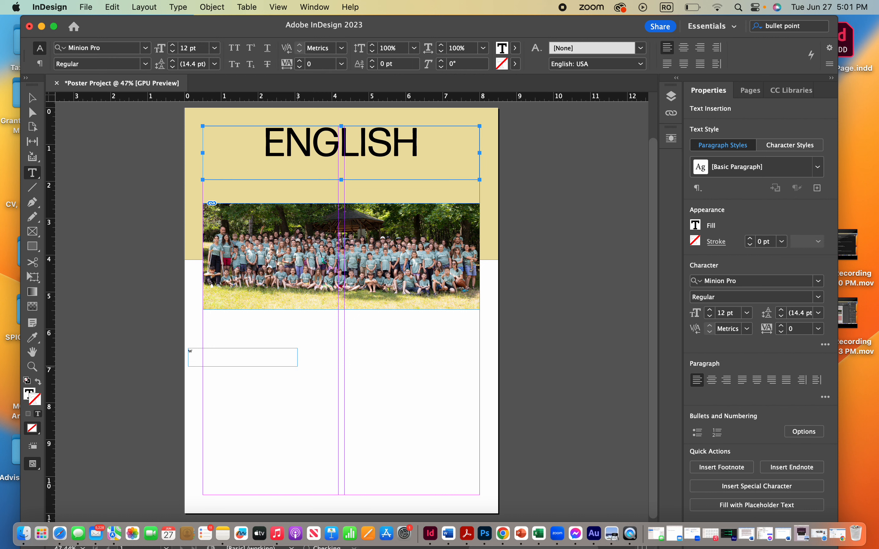
pyautogui.press('super+a')
pyautogui.press('super+shift+period')
pyautogui.press('super+shift+period')
pyautogui.press('super+shift+period')
pyautogui.press('super+shift+period')
pyautogui.press('super+shift+period')
pyautogui.press('super+shift+period')
pyautogui.press('super+shift+period')
pyautogui.press('super+shift+period')
pyautogui.press('super+shift+period')
pyautogui.press('super+shift+period')
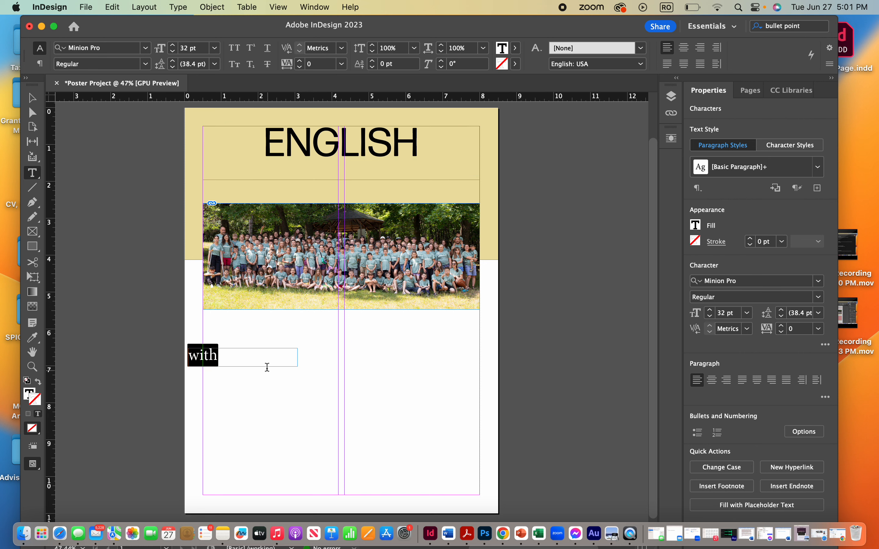
# Shrink the "with" text frame to about 1.26 in wide and move it just beneath the "ENGLISH" title
pyautogui.press('Escape')
pyautogui.moveTo(297, 368); pyautogui.dragTo(291, 171)
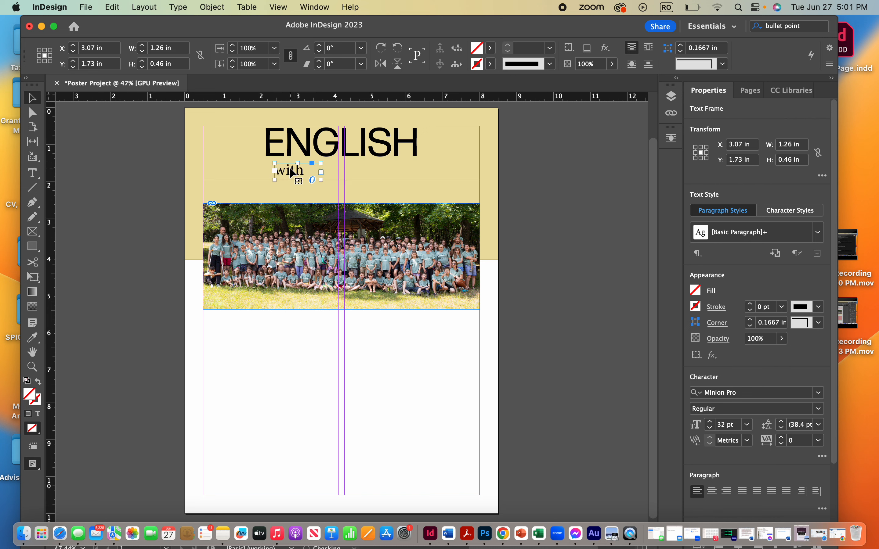
# Add a text frame in the lower half of the page, enter the two first names joined by "&" and set them in Lato
pyautogui.click(32, 173)
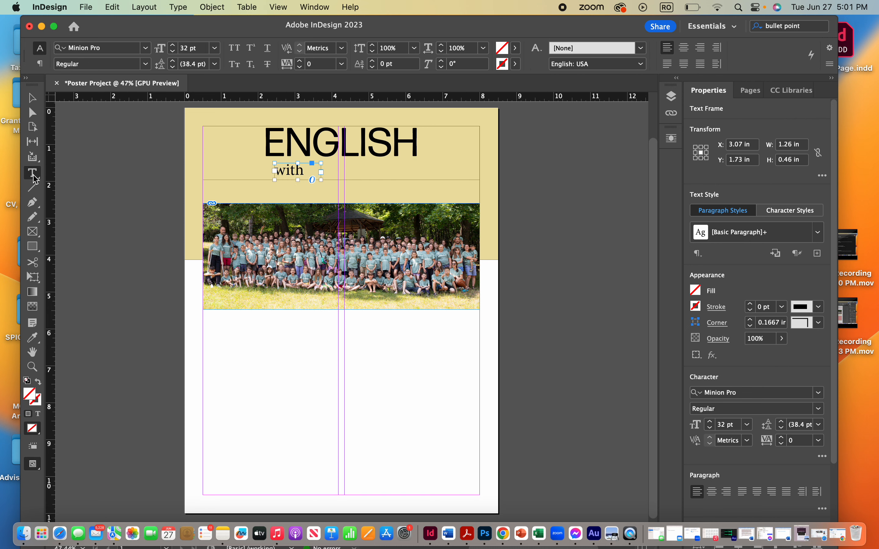
pyautogui.moveTo(186, 379); pyautogui.dragTo(359, 456)
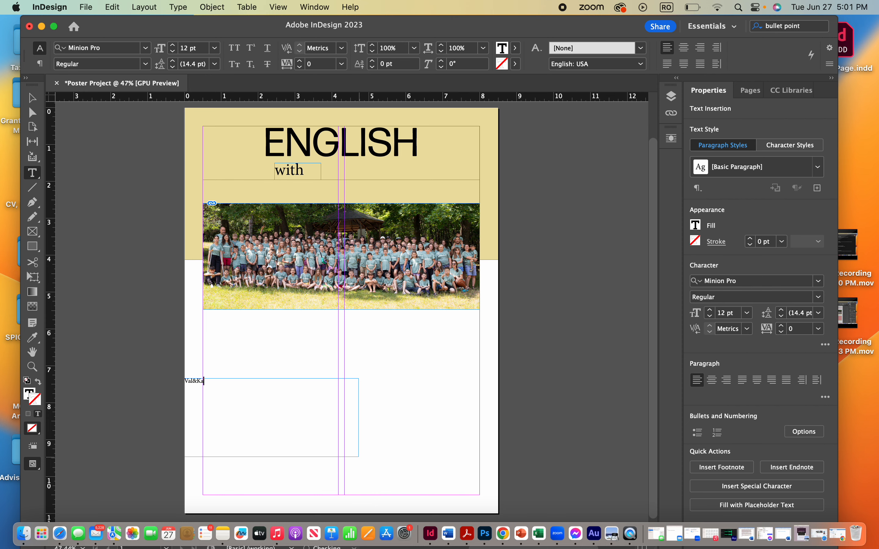
pyautogui.press('super+a')
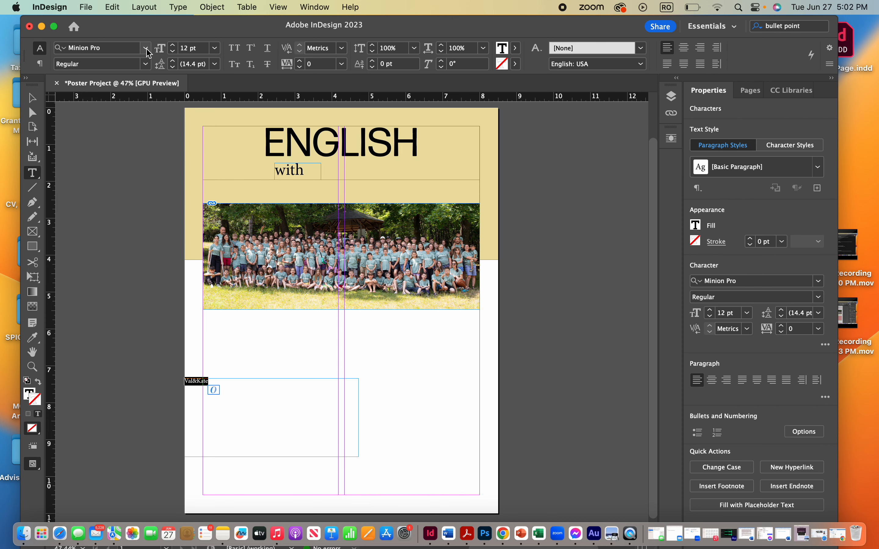
pyautogui.click(146, 48)
pyautogui.scroll(20, 212, 246)
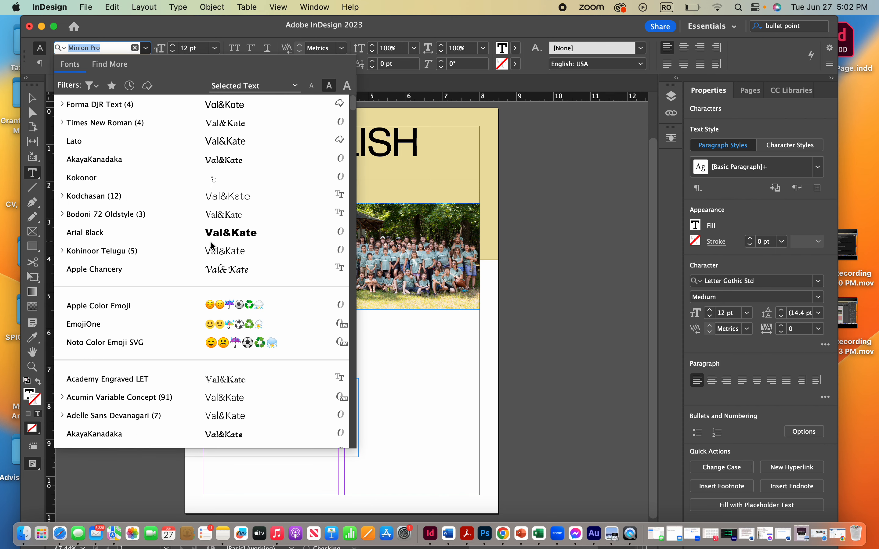
pyautogui.click(217, 142)
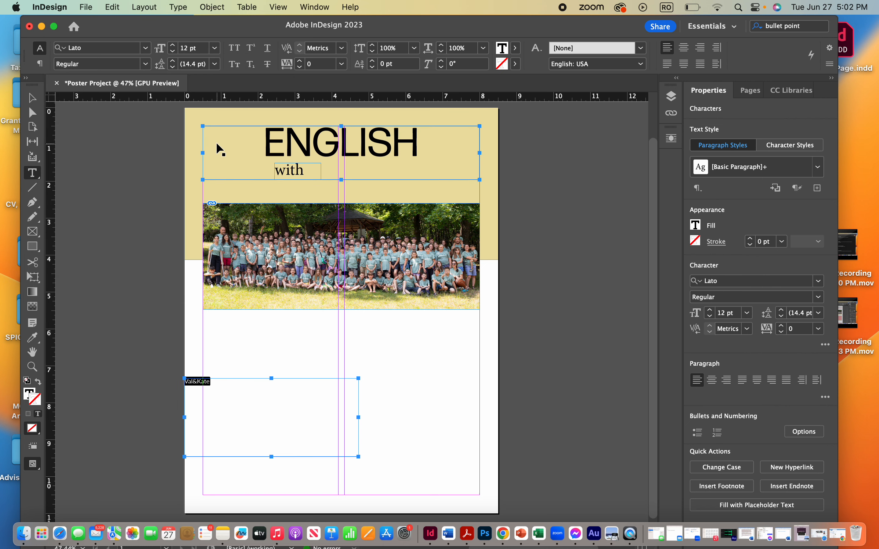
# Enlarge the selected two-name text to 44 pt
pyautogui.press('super+shift+period')
pyautogui.press('super+shift+period')
pyautogui.press('super+shift+period')
pyautogui.press('super+shift+period')
pyautogui.press('super+shift+period')
pyautogui.press('super+shift+period')
pyautogui.press('super+shift+period')
pyautogui.press('super+shift+period')
pyautogui.press('super+shift+period')
pyautogui.press('super+shift+period')
pyautogui.press('super+shift+period')
pyautogui.press('super+shift+period')
pyautogui.press('super+shift+period')
pyautogui.press('super+shift+period')
pyautogui.press('super+shift+period')
pyautogui.press('super+shift+period')
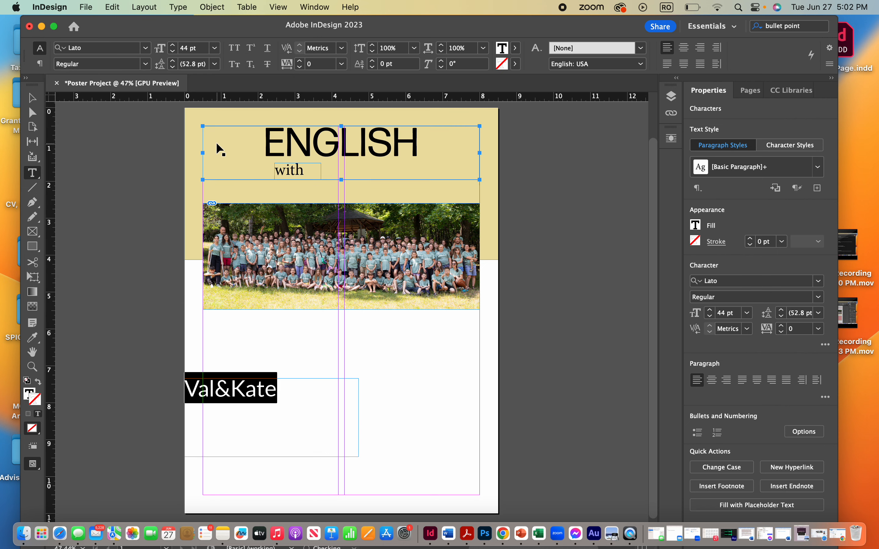
# Narrow the names' text frame to about 2.94 in and move it beneath the title, beside the word "with"
pyautogui.click(33, 97)
pyautogui.moveTo(359, 418); pyautogui.dragTo(293, 418)
pyautogui.moveTo(240, 459); pyautogui.dragTo(354, 178)
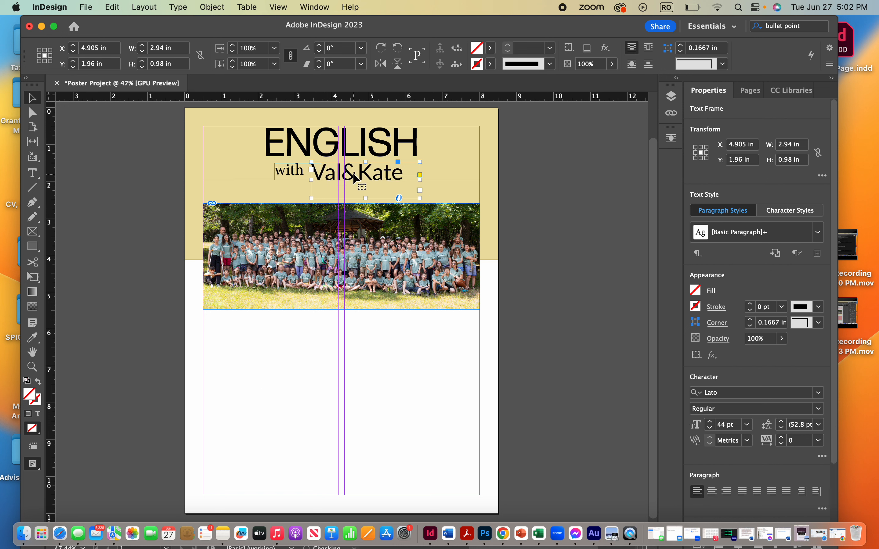
# Nudge the "with" frame down and right to X 3.2506 in, Y 1.8411 in, close against the names
pyautogui.click(290, 174)
pyautogui.press('Down')
pyautogui.press('Down')
pyautogui.press('Down')
pyautogui.press('Down')
pyautogui.press('Down')
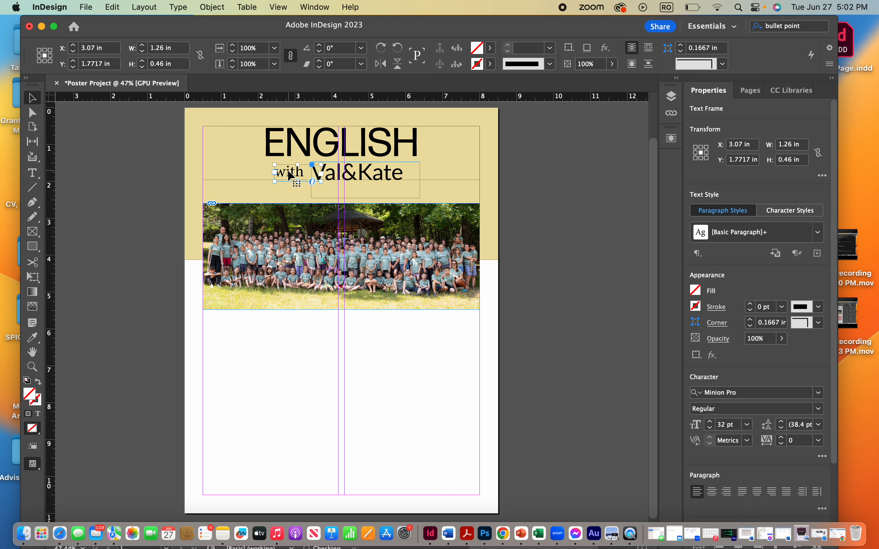
pyautogui.press('Right')
pyautogui.press('Right')
pyautogui.press('Right')
pyautogui.press('Right')
pyautogui.press('Right')
pyautogui.press('Right')
pyautogui.press('Right')
pyautogui.press('Right')
pyautogui.press('Right')
pyautogui.press('Right')
pyautogui.press('Right')
pyautogui.press('Right')
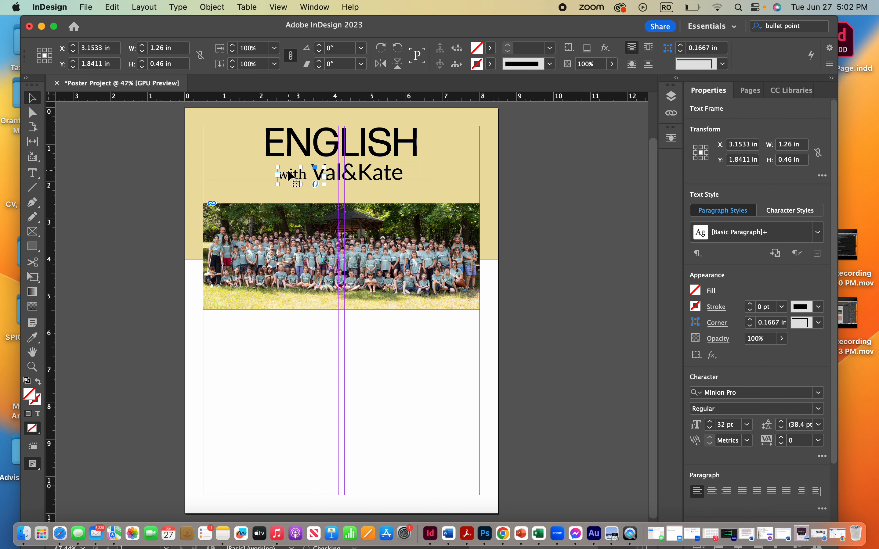
pyautogui.press('Right')
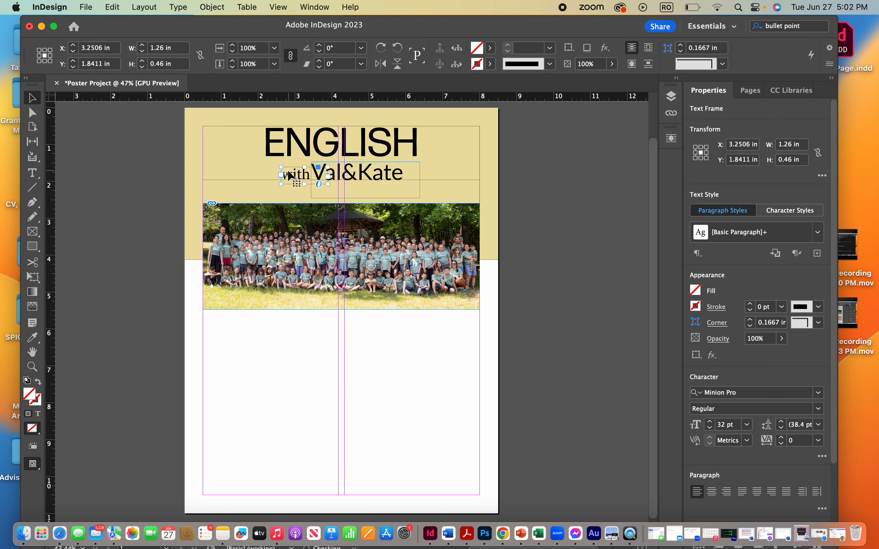
pyautogui.click(543, 200)
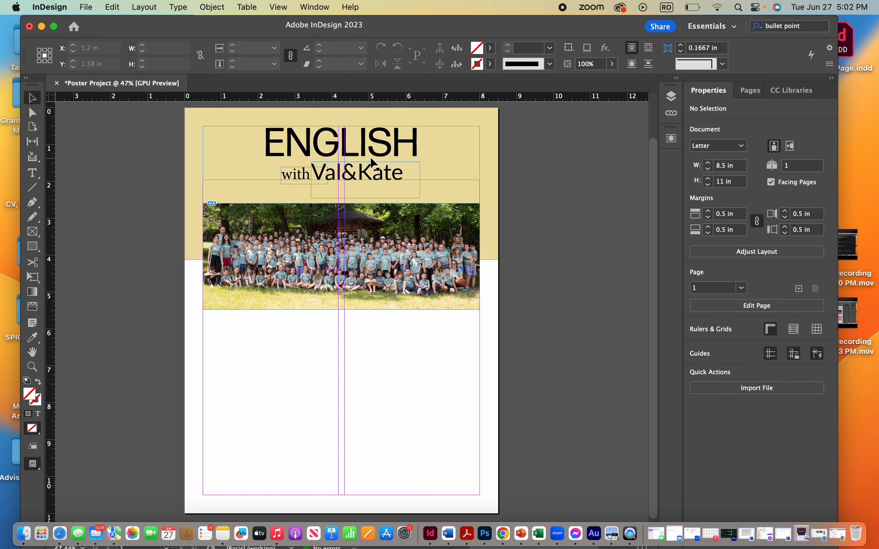
# Nudge the names' frame slightly left to X 4.8911 in and preview the poster without guides
pyautogui.click(362, 170)
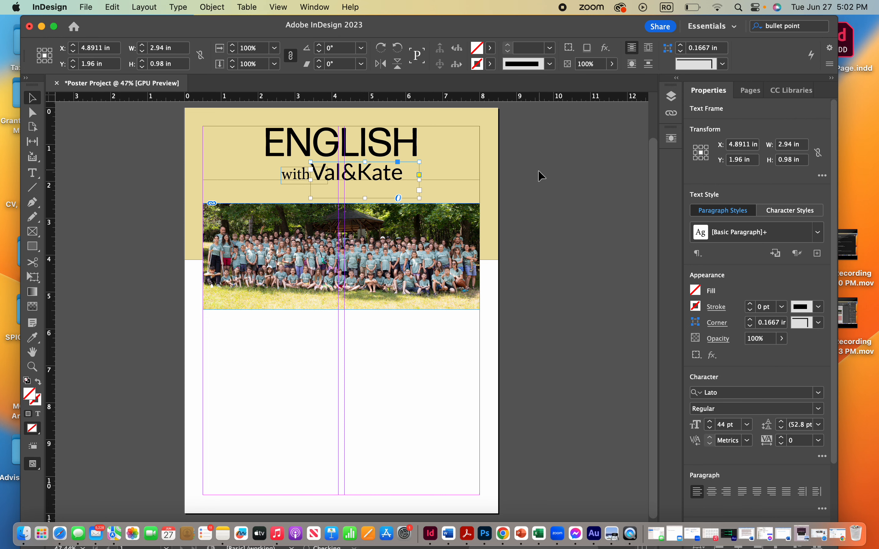
pyautogui.click(531, 179)
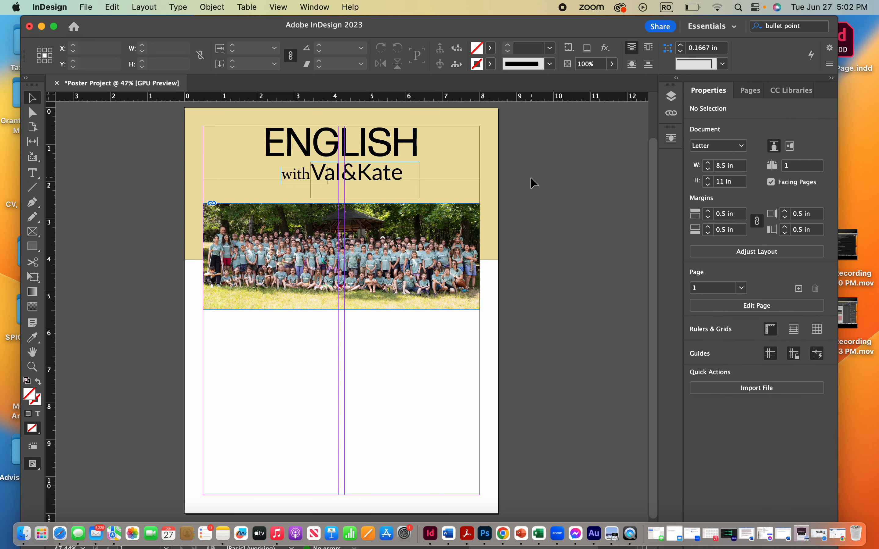
pyautogui.press('w')
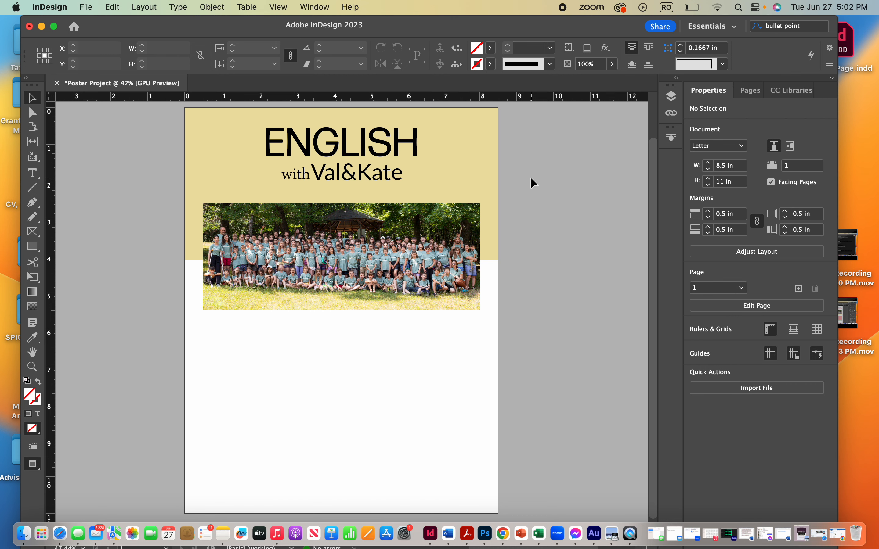
pyautogui.press('w')
# Move the group photo up to Y 3.7828 in, closer to the title text, and preview the page without guides
pyautogui.click(423, 219)
pyautogui.press('Up')
pyautogui.press('Up')
pyautogui.press('Up')
pyautogui.press('Up')
pyautogui.press('Up')
pyautogui.press('Up')
pyautogui.press('Up')
pyautogui.press('Up')
pyautogui.press('Up')
pyautogui.press('Up')
pyautogui.press('Up')
pyautogui.press('Up')
pyautogui.press('Up')
pyautogui.press('Up')
pyautogui.press('Up')
pyautogui.press('Up')
pyautogui.press('Up')
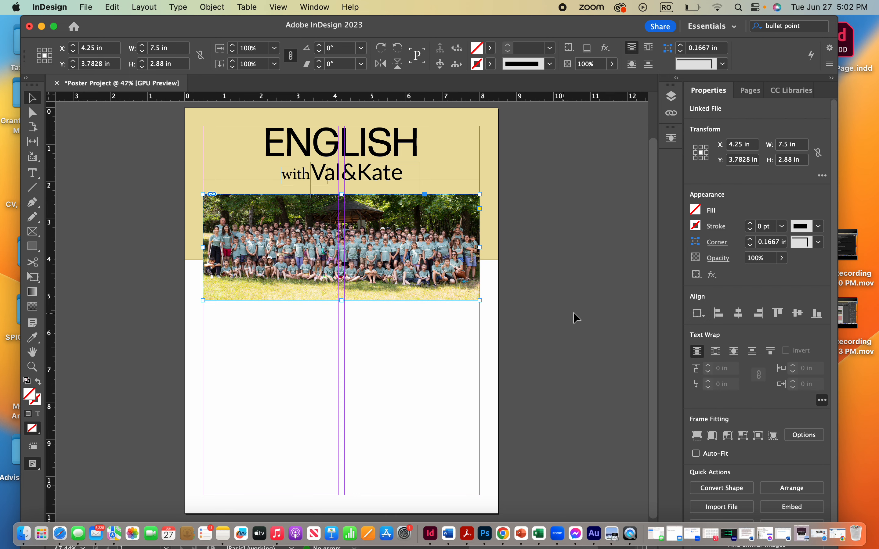
pyautogui.click(577, 318)
pyautogui.press('w')
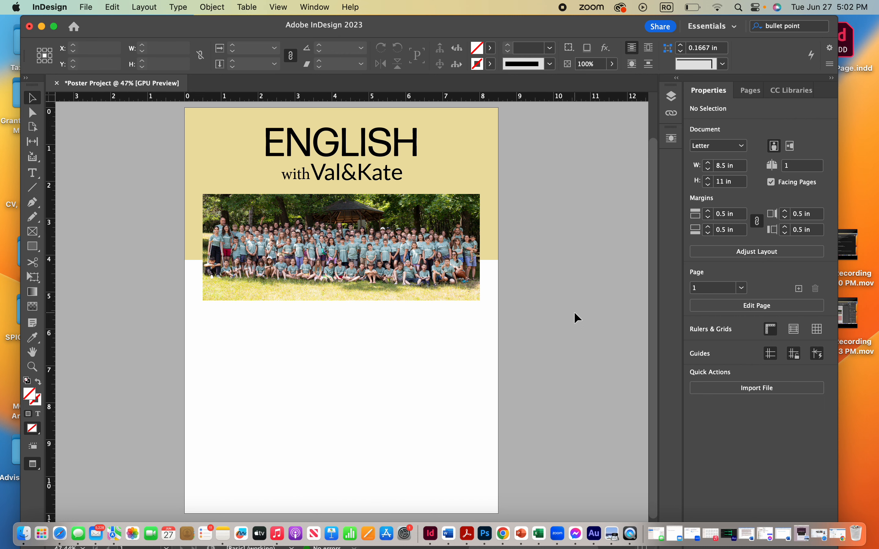
pyautogui.press('w')
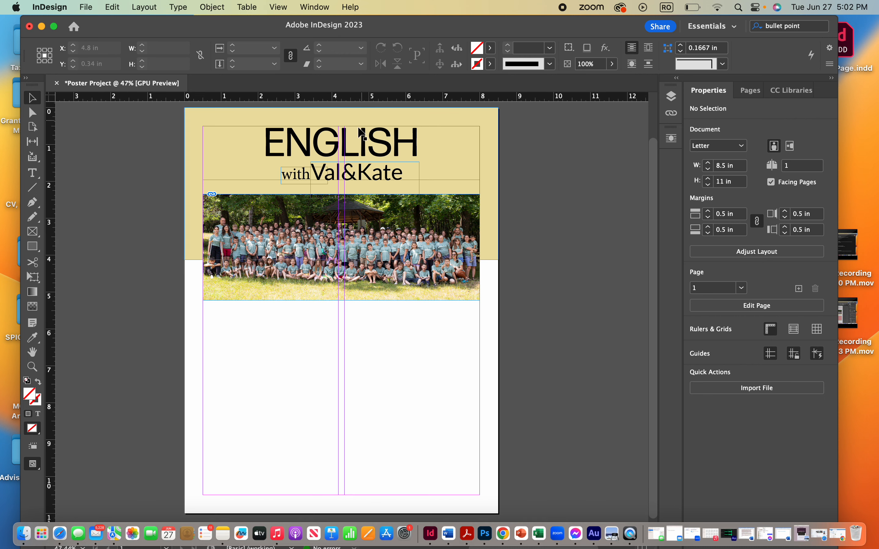
# Change the font of the "ENGLISH" title to Arial Black
pyautogui.click(304, 153)
pyautogui.doubleClick(300, 142)
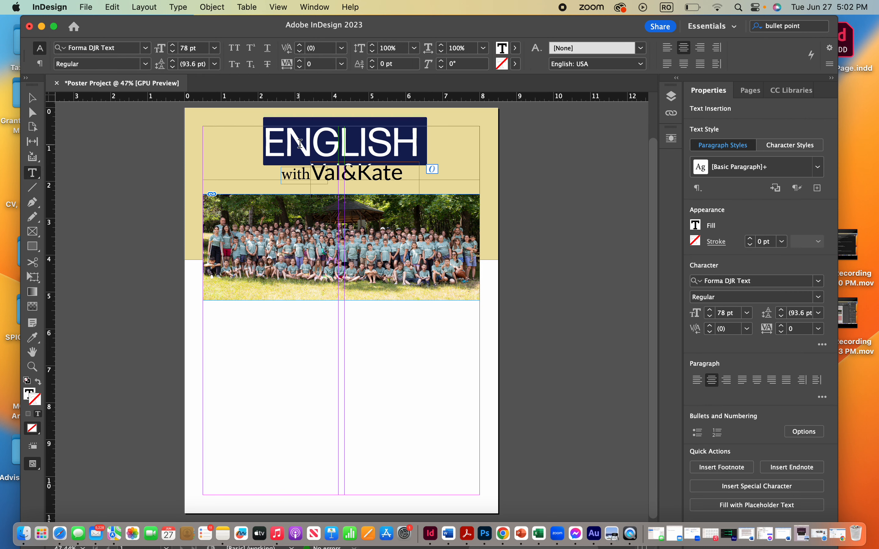
pyautogui.click(146, 47)
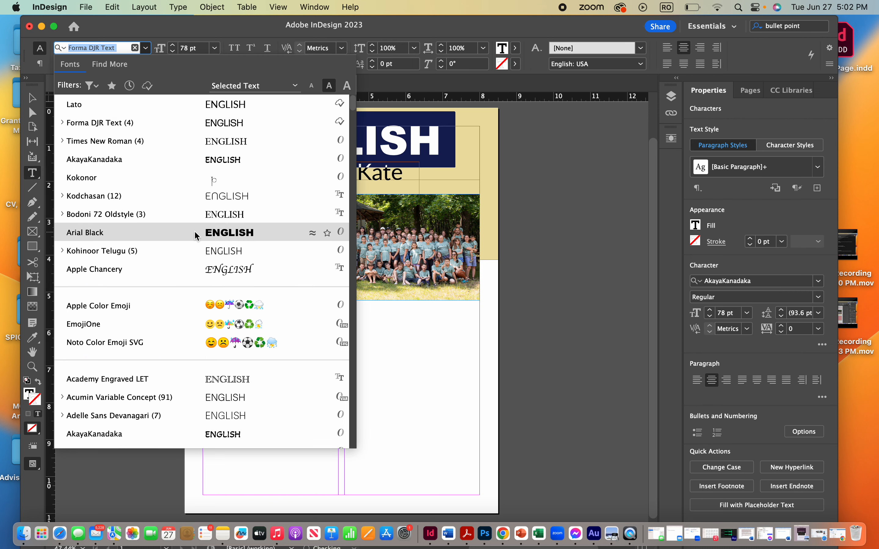
pyautogui.click(174, 232)
# Lower the title's text frame to Y 1.3411 in so it sits closer to the line beneath it
pyautogui.click(33, 97)
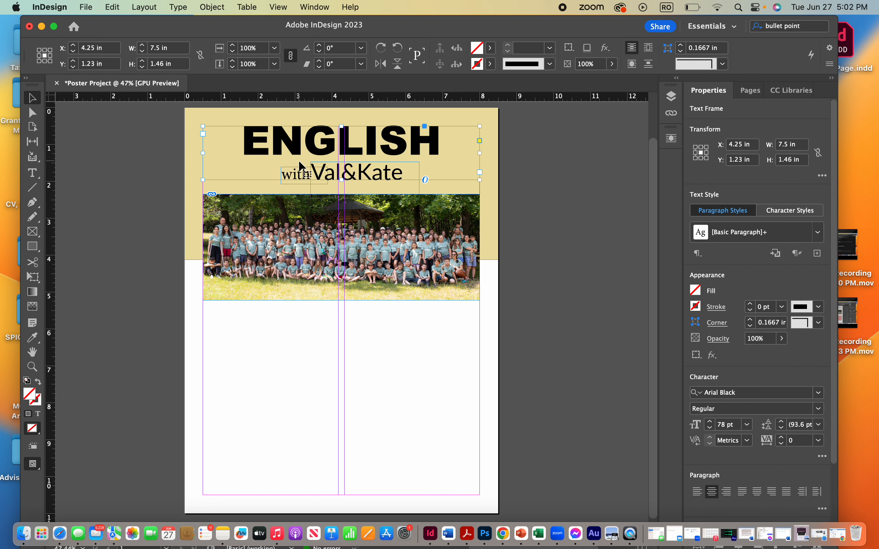
pyautogui.press('Down')
pyautogui.press('Down')
pyautogui.press('Down')
pyautogui.press('Down')
pyautogui.press('Down')
pyautogui.press('Down')
pyautogui.press('Down')
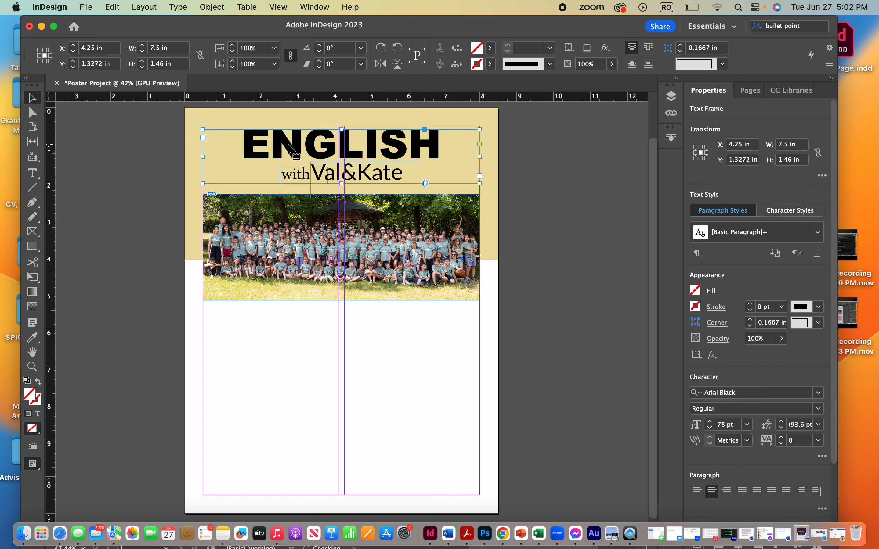
pyautogui.press('Down')
pyautogui.press('Down')
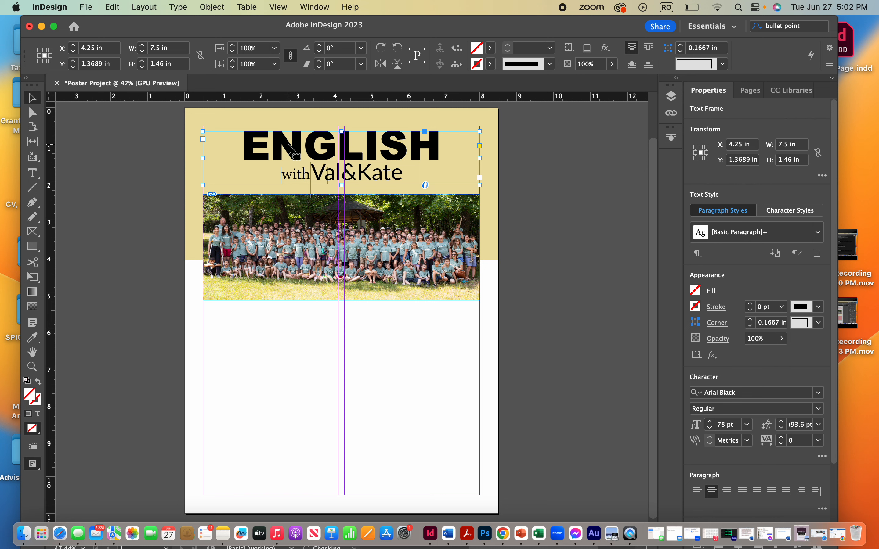
pyautogui.press('Up')
pyautogui.press('Up')
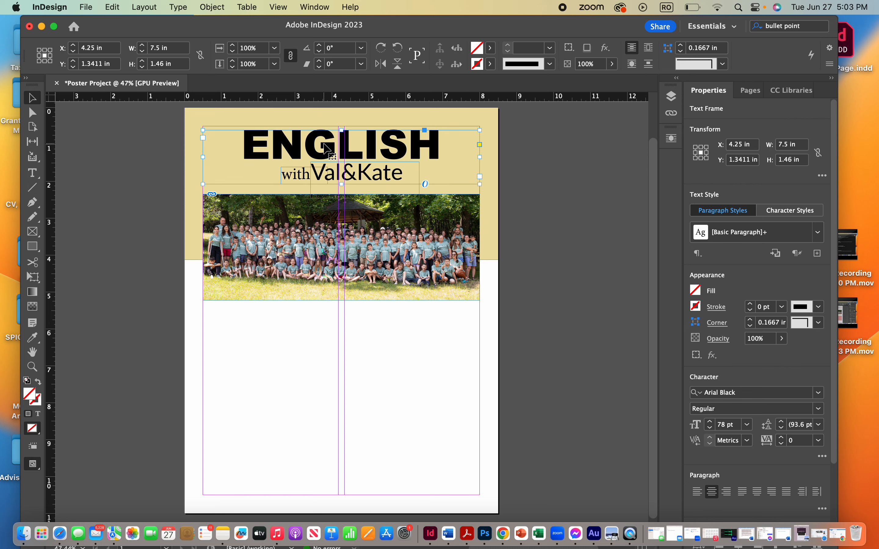
# Try to recolor the "ENGLISH" title by sampling a color with the Eyedropper tool
pyautogui.tripleClick(324, 144)
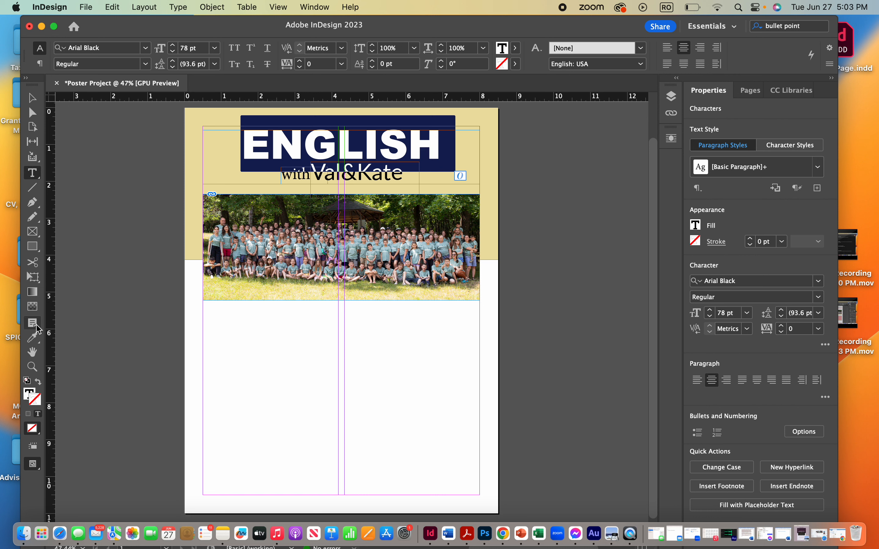
pyautogui.click(33, 338)
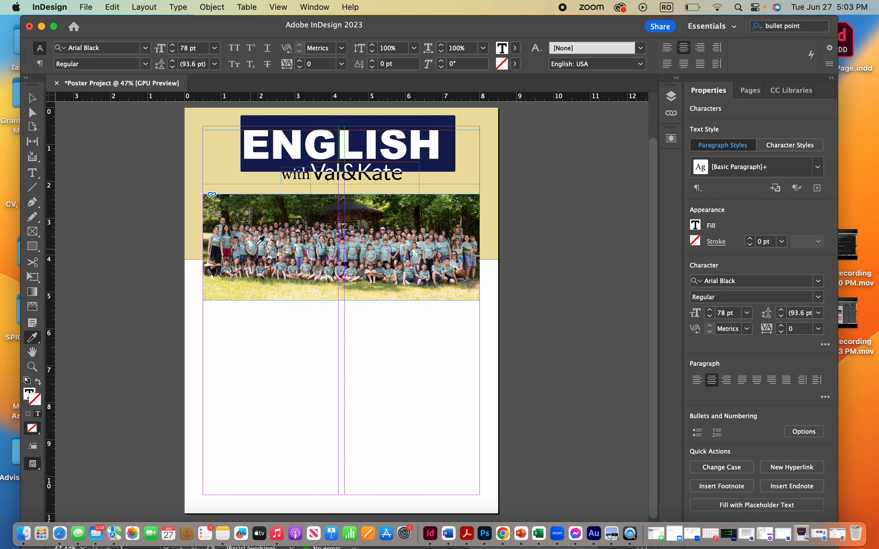
pyautogui.click(33, 98)
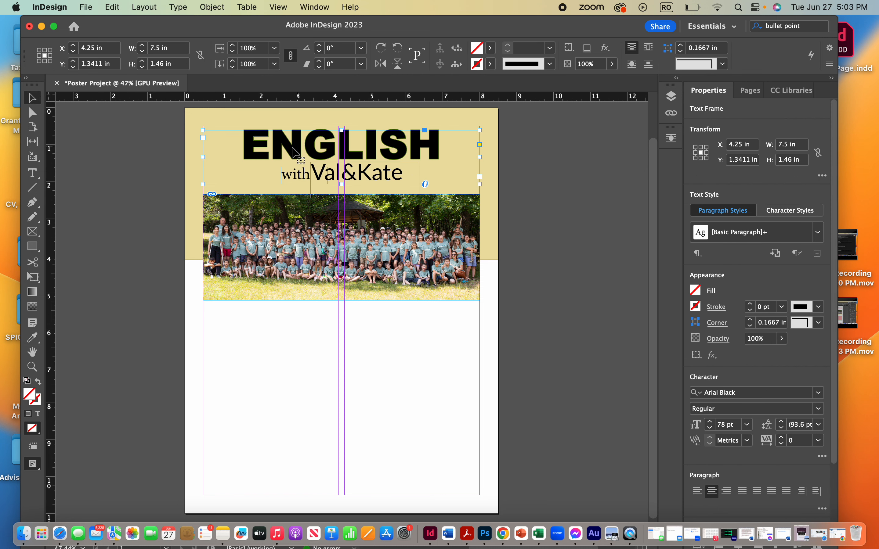
# Set the stroke color of the "ENGLISH" title text to None
pyautogui.click(32, 173)
pyautogui.tripleClick(285, 137)
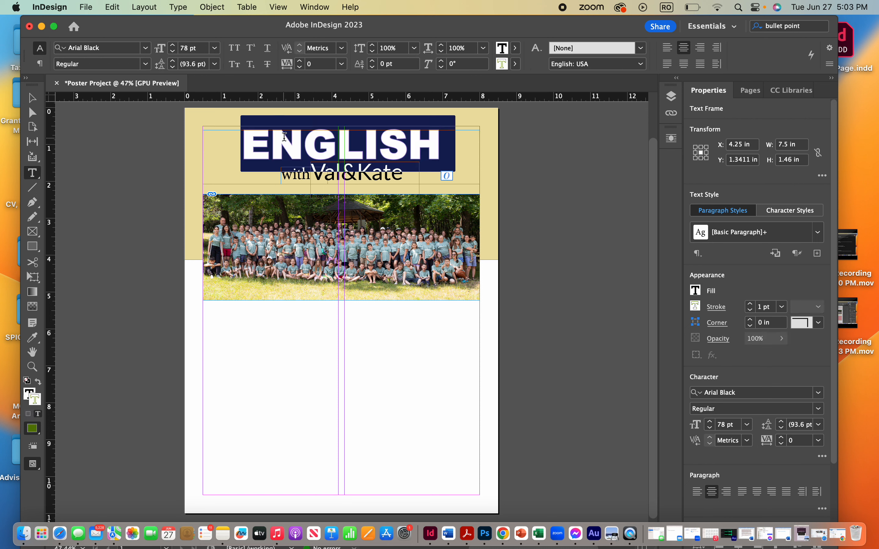
pyautogui.click(516, 64)
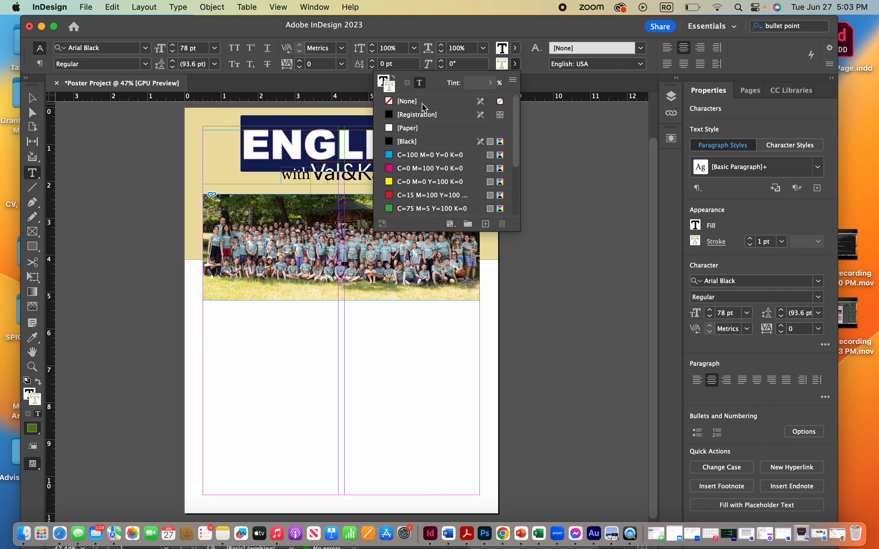
pyautogui.click(392, 105)
pyautogui.press('Escape')
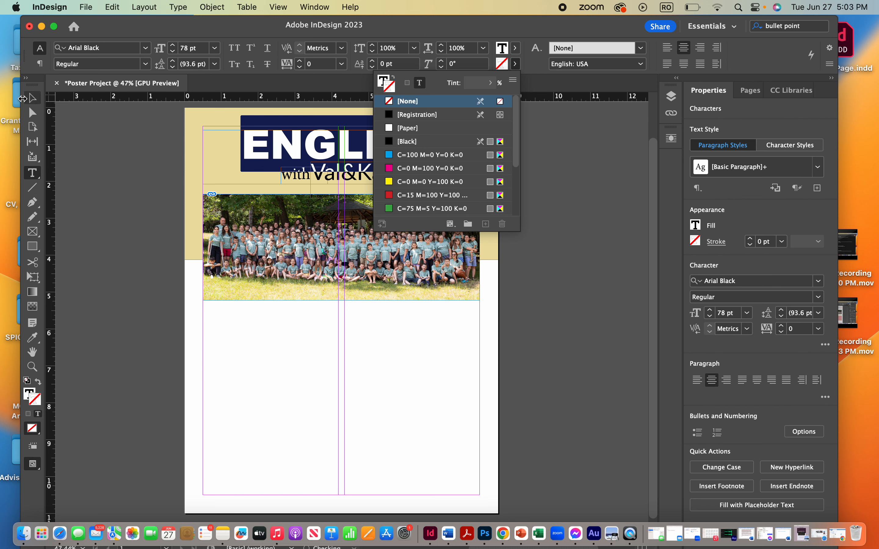
pyautogui.click(119, 169)
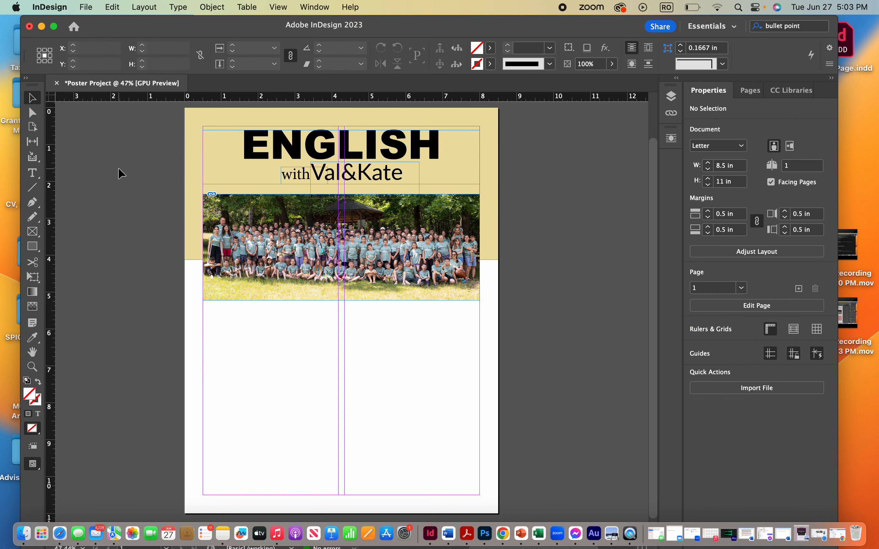
# Add a 7.5 in wide text frame below the photo reading "SUMMER CAMP RESULTS" and set the text to 36 pt
pyautogui.click(34, 178)
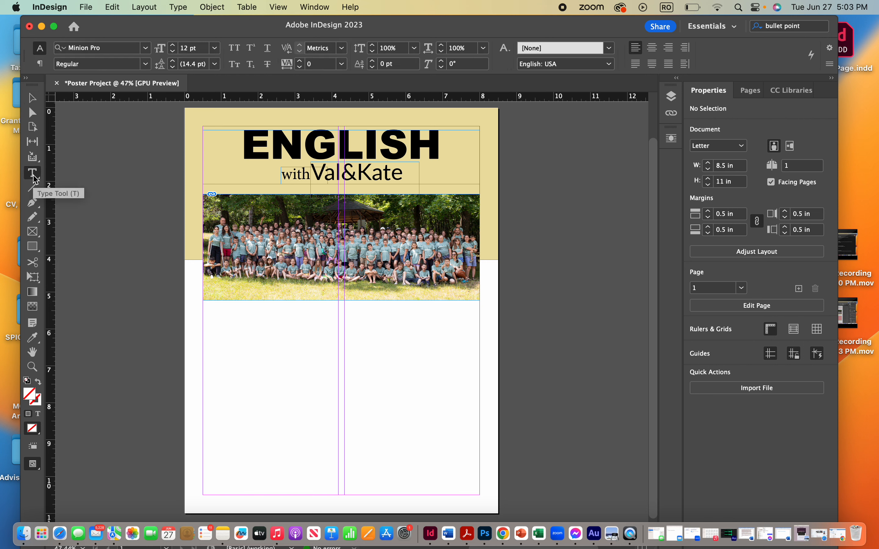
pyautogui.moveTo(202, 313); pyautogui.dragTo(480, 336)
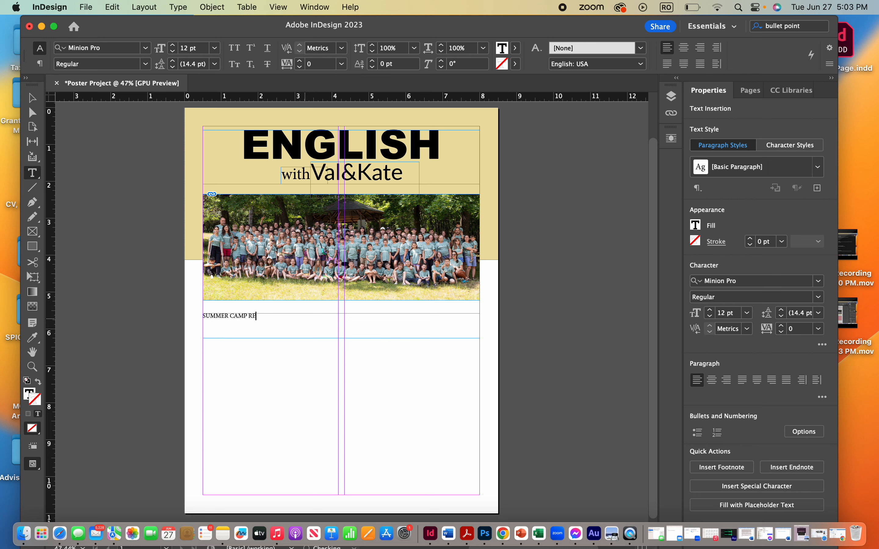
pyautogui.press('super+a')
pyautogui.press('super+shift+period')
pyautogui.press('super+shift+period')
pyautogui.press('super+shift+period')
pyautogui.press('super+shift+period')
pyautogui.press('super+shift+period')
pyautogui.press('super+shift+period')
pyautogui.press('super+shift+period')
pyautogui.press('super+shift+period')
pyautogui.press('super+shift+period')
pyautogui.press('super+shift+period')
pyautogui.press('super+shift+period')
pyautogui.press('super+shift+period')
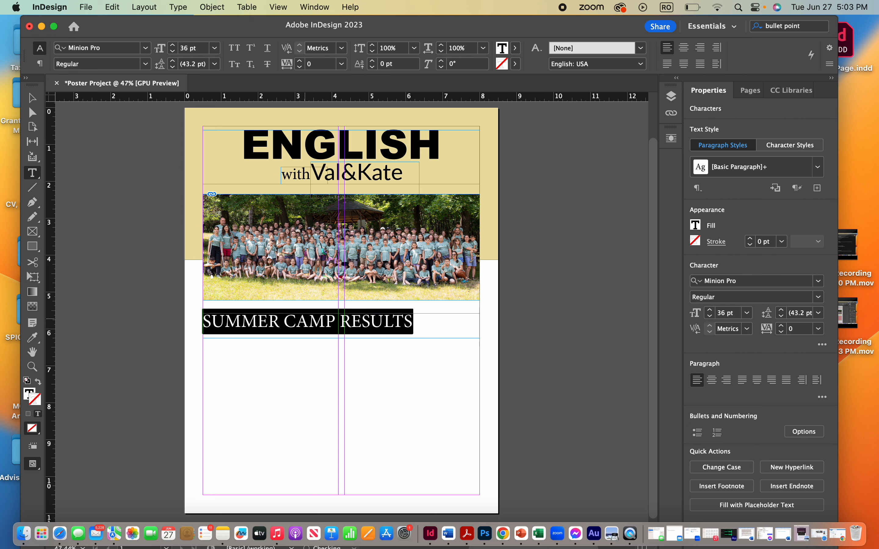
# Center the "SUMMER CAMP RESULTS" heading and change its font to Lato
pyautogui.click(684, 48)
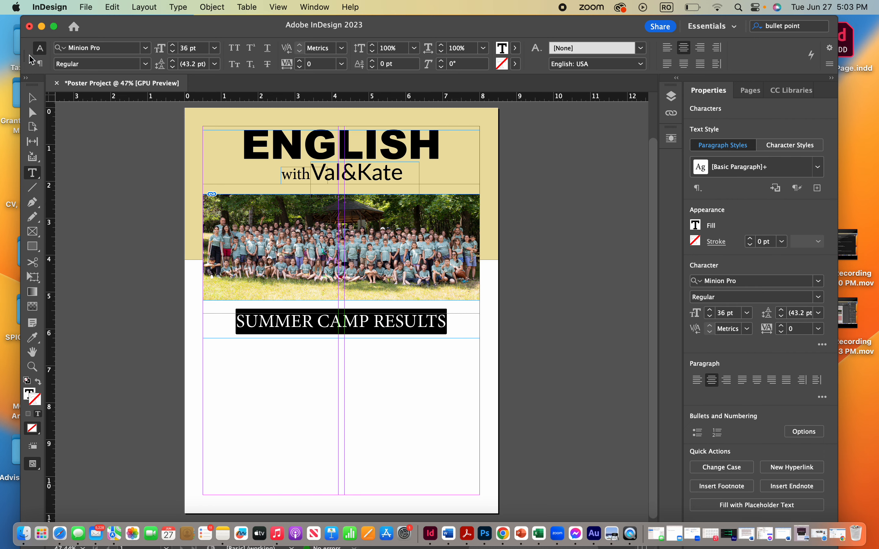
pyautogui.click(145, 50)
pyautogui.scroll(10, 157, 210)
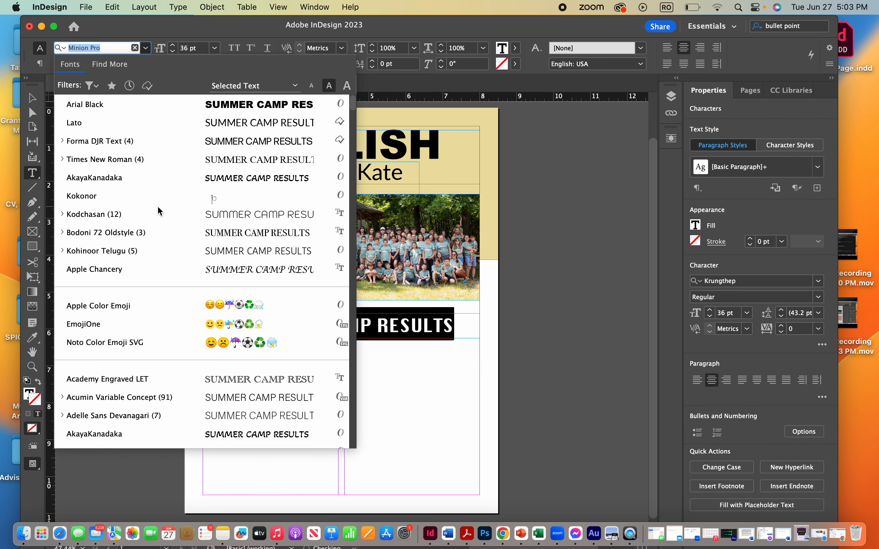
pyautogui.click(223, 125)
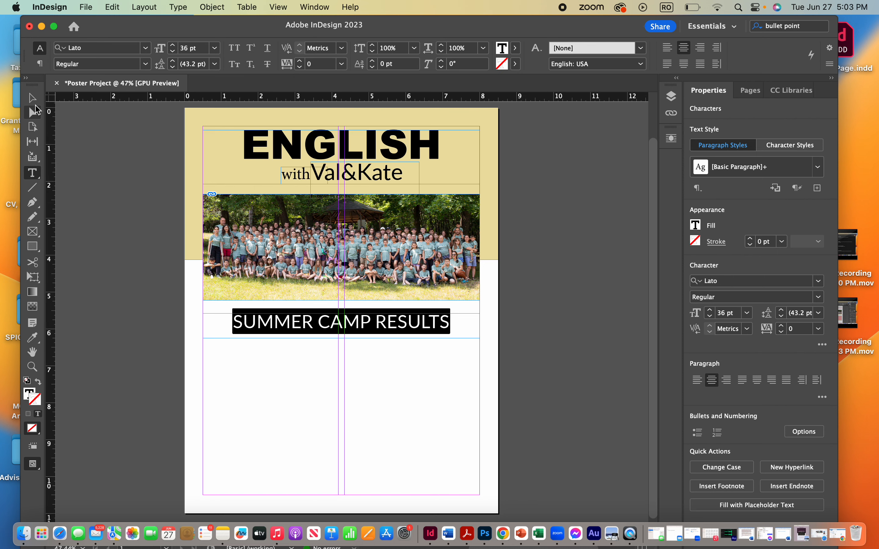
# Raise the "SUMMER CAMP RESULTS" text frame to Y 5.8733 in and preview the page without guides and frame edges
pyautogui.click(33, 103)
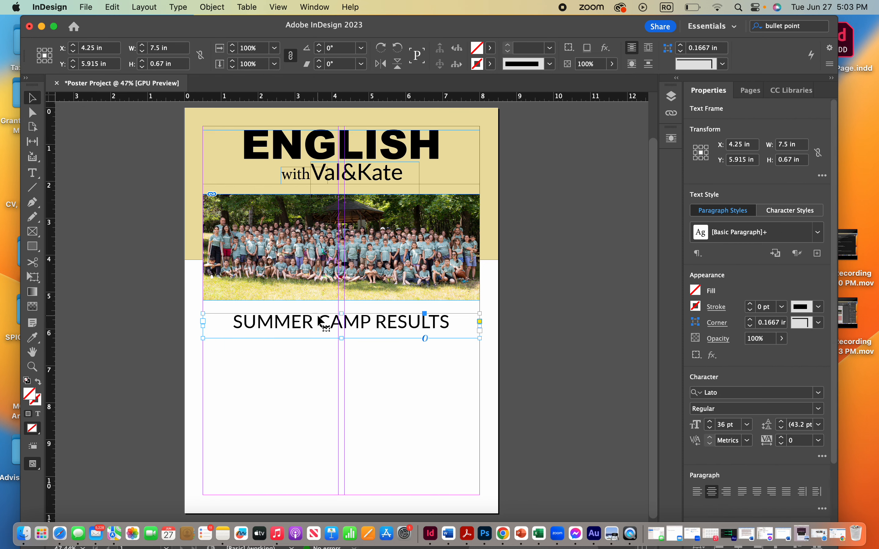
pyautogui.moveTo(319, 321); pyautogui.dragTo(320, 320)
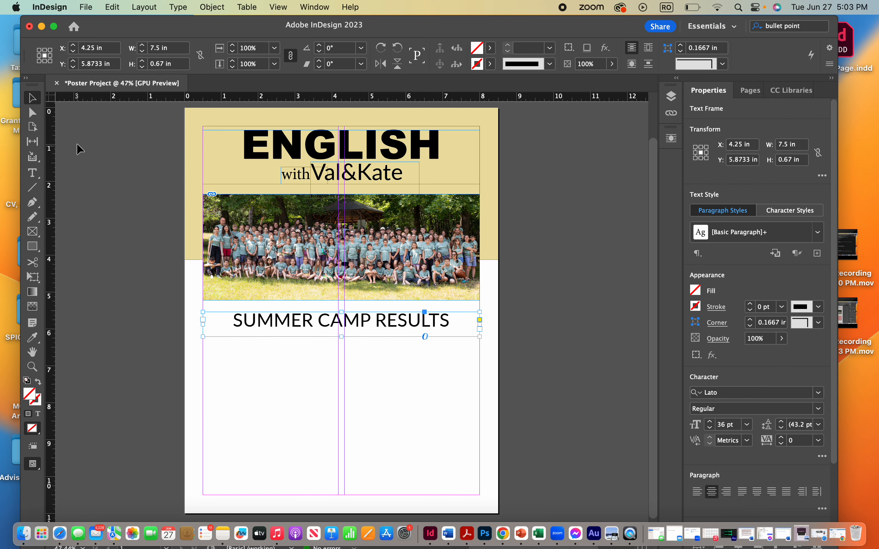
pyautogui.click(112, 172)
pyautogui.press('w')
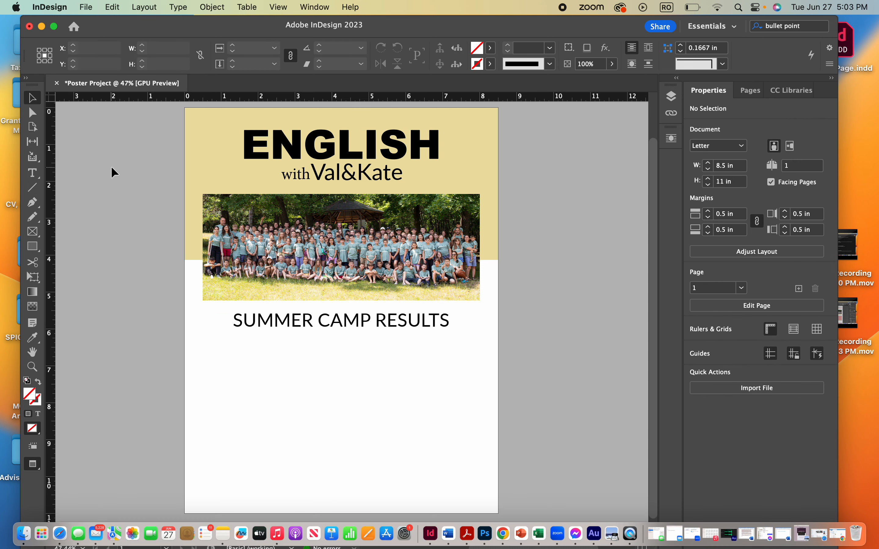
pyautogui.press('w')
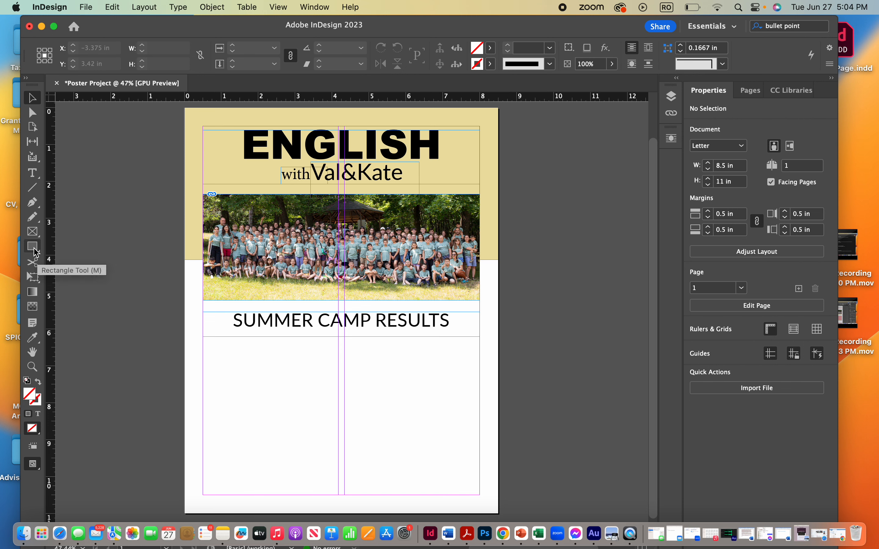
# Draw an ellipse about 1.43 by 1.35 in below the heading near the left margin, with stroke color R=61 G=81 B=22
pyautogui.moveTo(33, 247); pyautogui.dragTo(61, 279)
pyautogui.moveTo(218, 361); pyautogui.dragTo(271, 411)
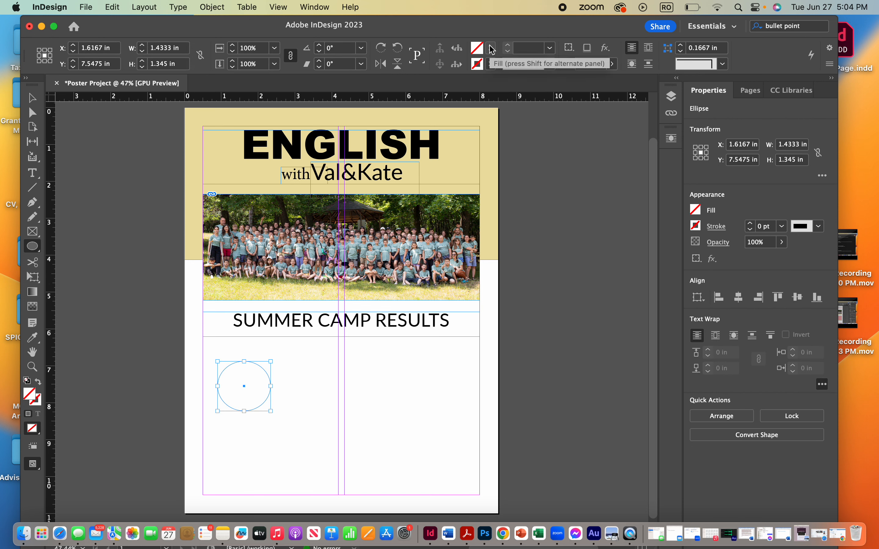
pyautogui.click(491, 65)
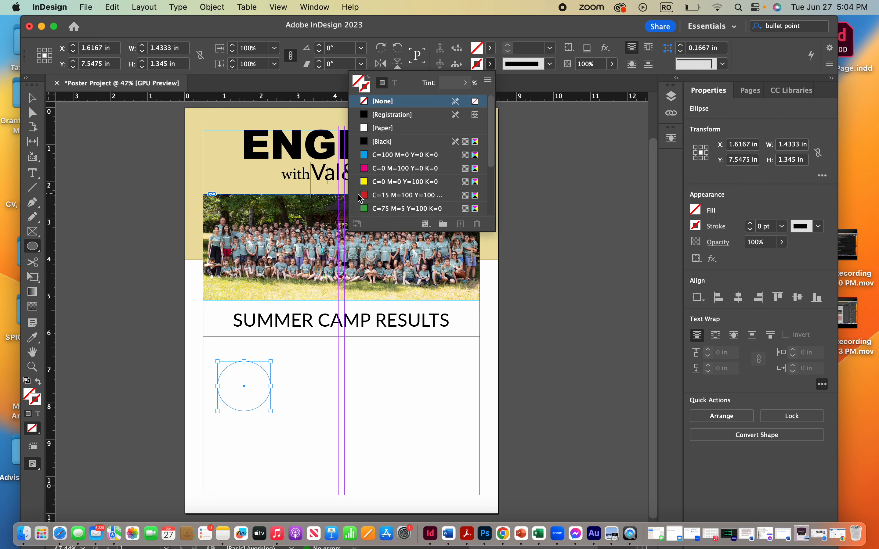
pyautogui.scroll(-3, 376, 193)
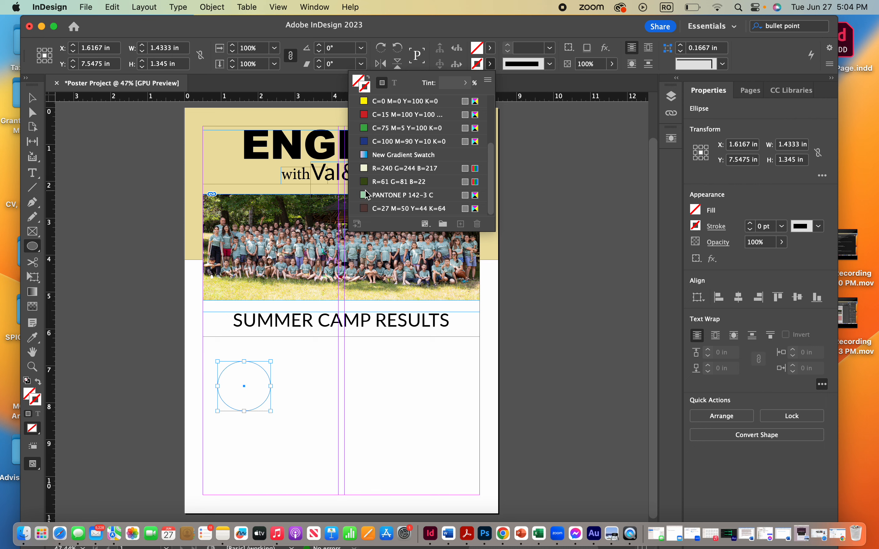
pyautogui.click(366, 181)
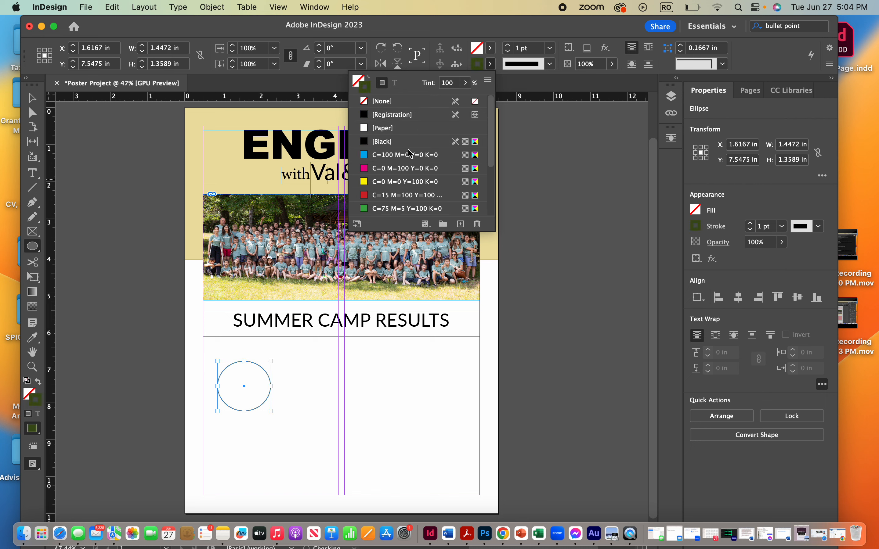
# Set the ellipse's stroke weight to 8 pt
pyautogui.click(550, 48)
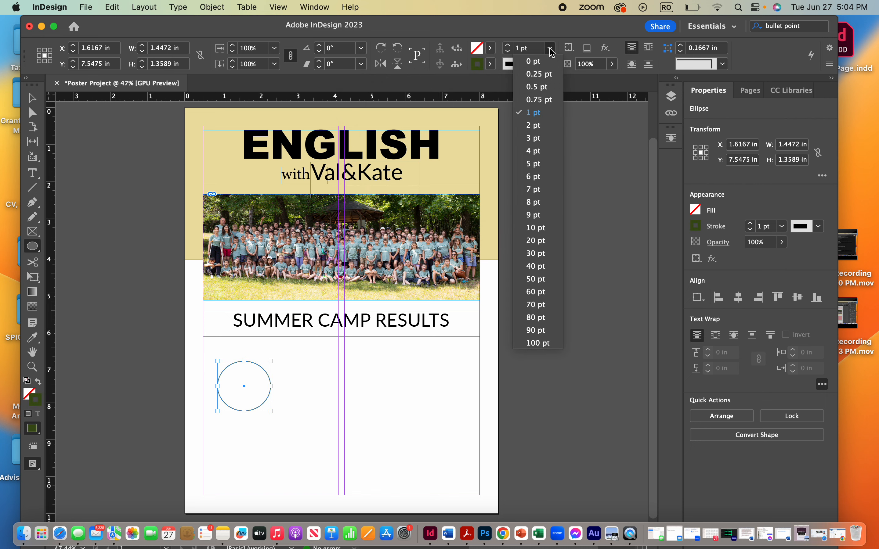
pyautogui.click(534, 179)
pyautogui.click(550, 48)
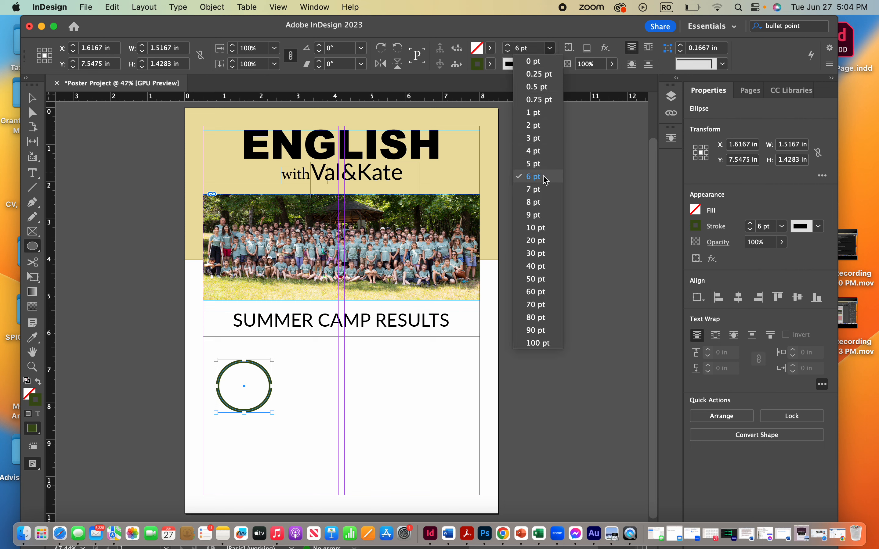
pyautogui.click(534, 198)
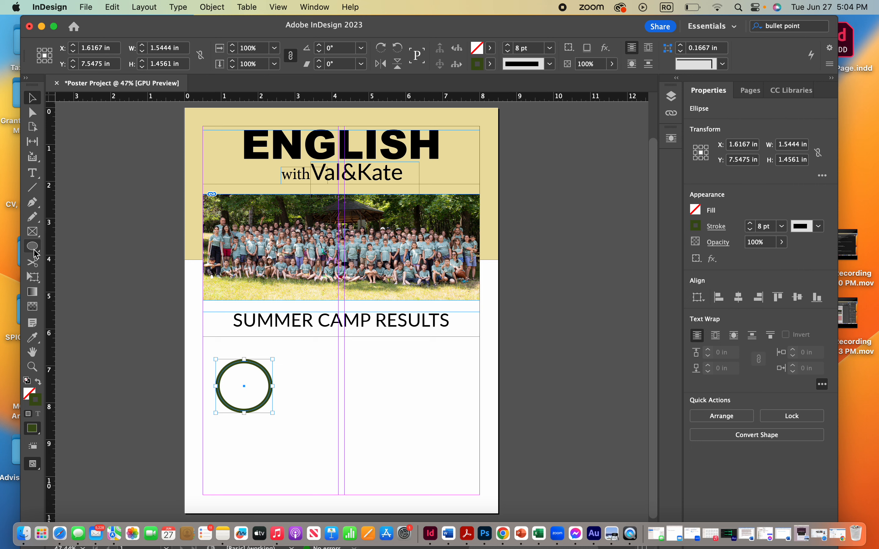
# Draw a second ellipse about 1.23 by 1.12 in beside the ring, with both stroke and fill set to R=61 G=81 B=22
pyautogui.moveTo(299, 372); pyautogui.dragTo(345, 414)
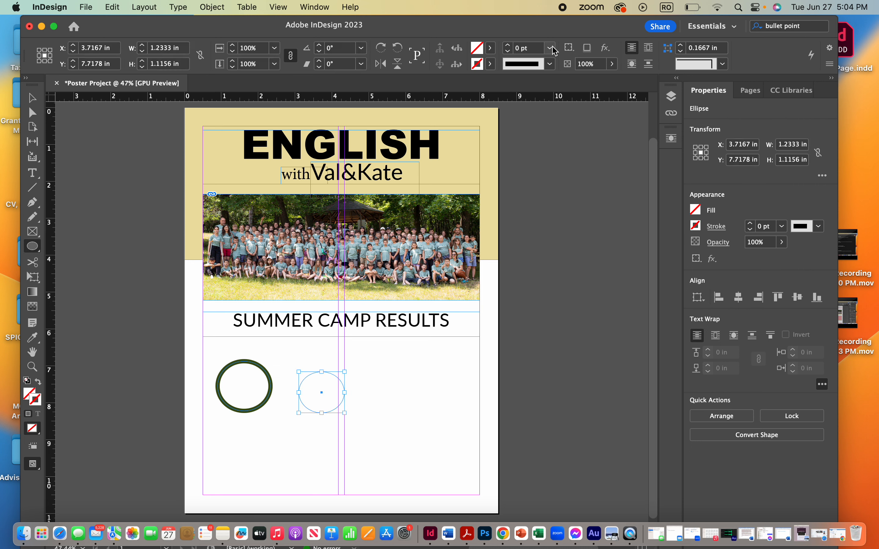
pyautogui.click(491, 64)
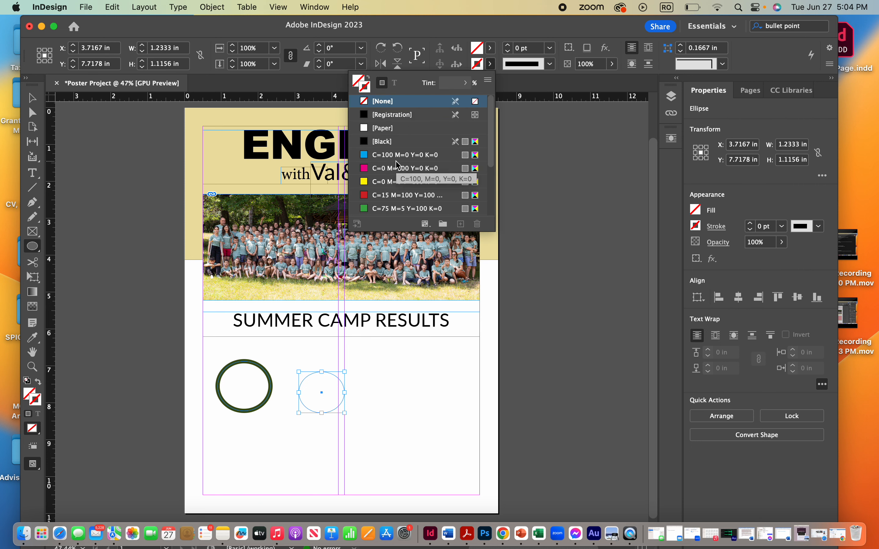
pyautogui.scroll(-3, 369, 202)
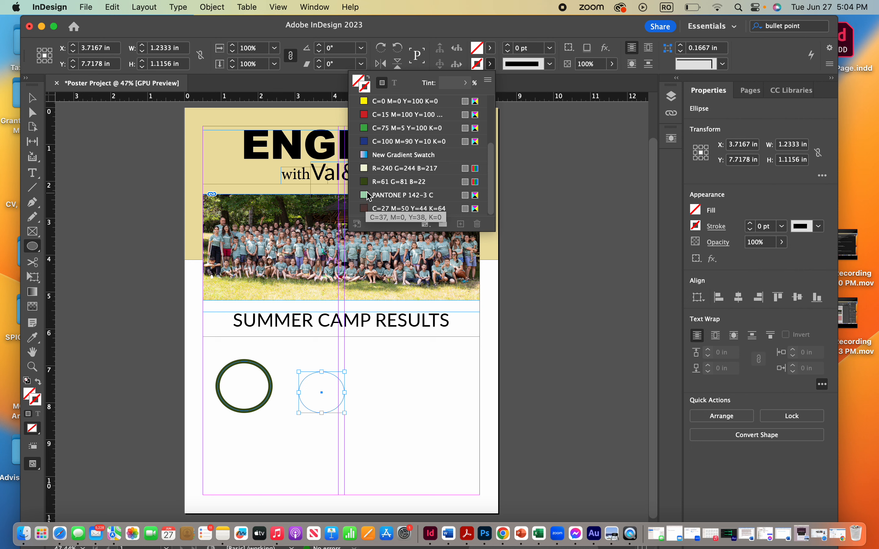
pyautogui.click(365, 183)
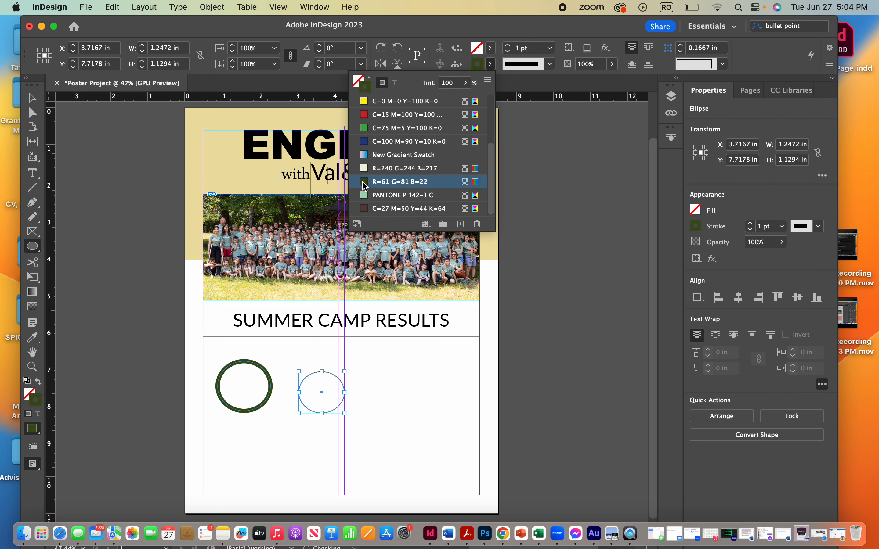
pyautogui.click(491, 48)
pyautogui.scroll(-2, 362, 164)
pyautogui.click(368, 168)
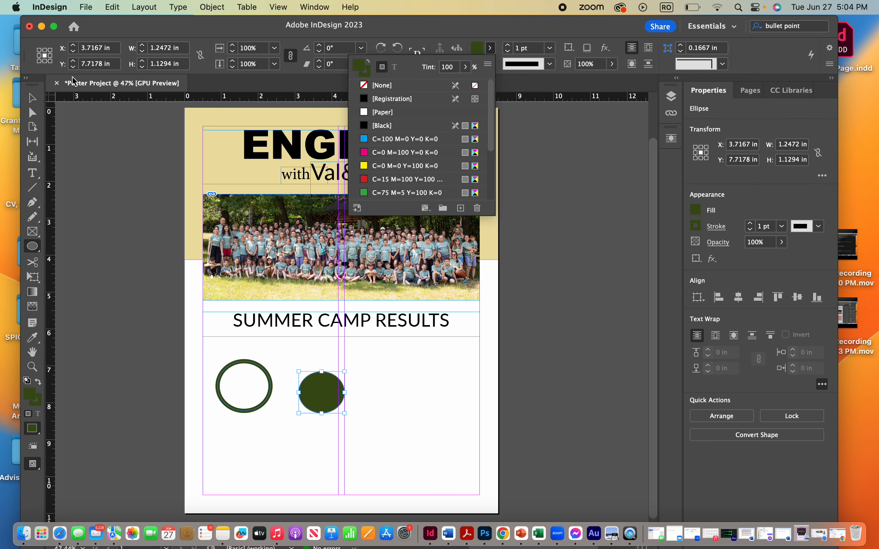
# Center the filled ellipse inside the green ring and shrink it to about 0.94 by 0.85 in
pyautogui.click(34, 97)
pyautogui.moveTo(322, 393); pyautogui.dragTo(245, 387)
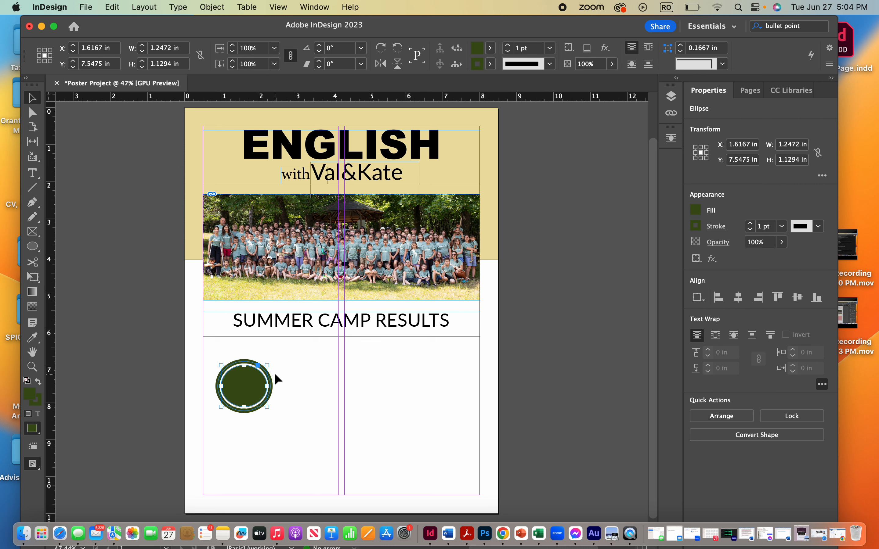
pyautogui.moveTo(267, 365); pyautogui.dragTo(246, 383)
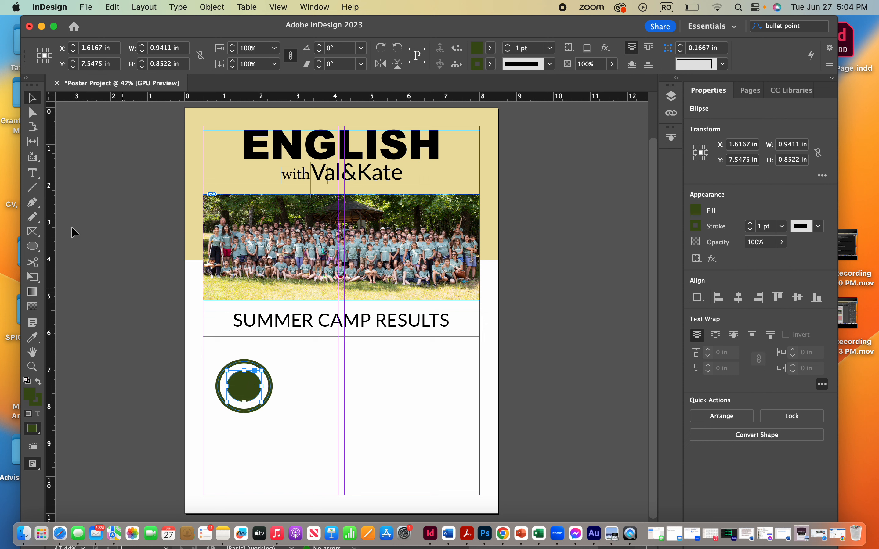
# Add a text frame about 1.35 by 0.85 in beside the badge containing "1" and set its font to AkayaKanadaka
pyautogui.click(31, 177)
pyautogui.moveTo(305, 375); pyautogui.dragTo(354, 406)
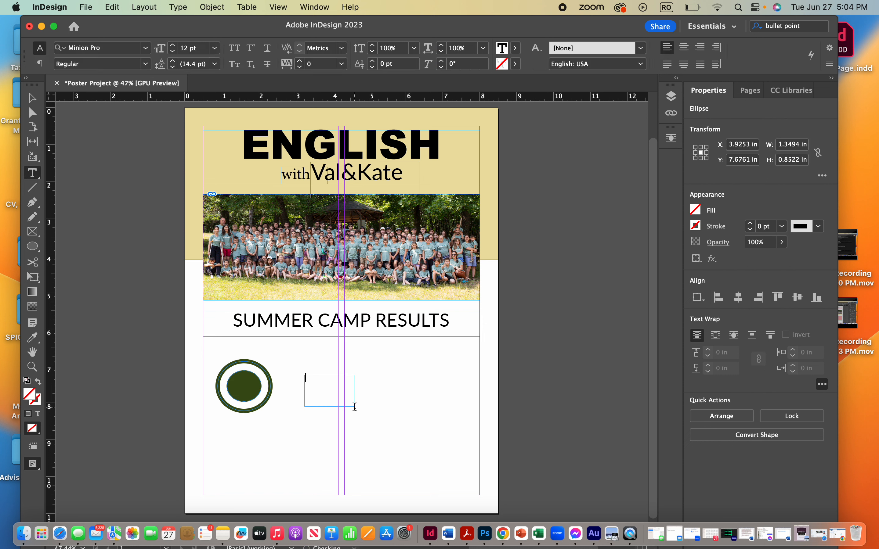
pyautogui.doubleClick(306, 378)
pyautogui.click(142, 48)
pyautogui.click(146, 48)
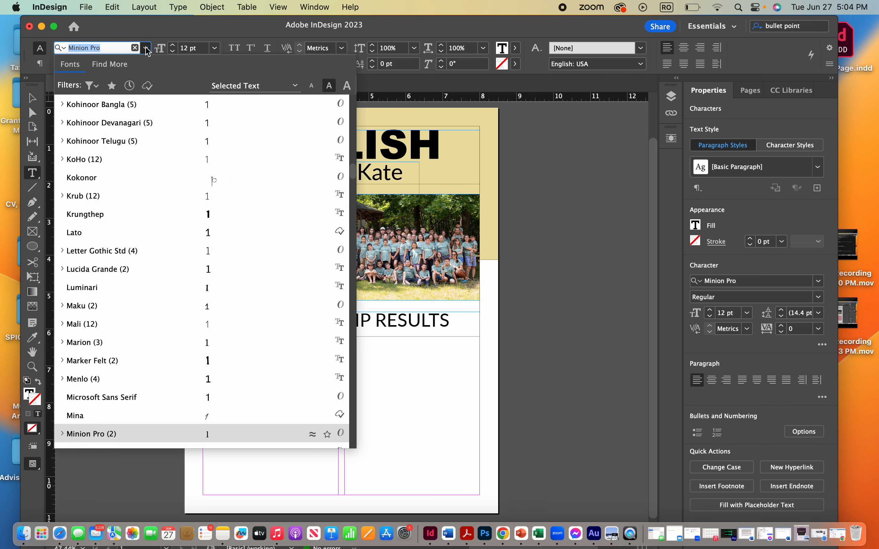
pyautogui.scroll(20, 181, 177)
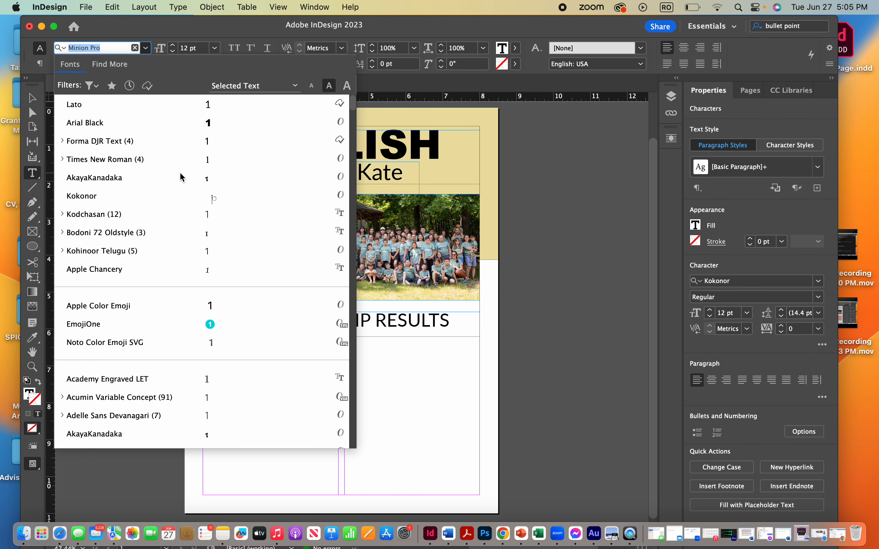
pyautogui.click(209, 177)
# Enlarge the numeral "1" to 46 pt
pyautogui.press('super+shift+period')
pyautogui.press('super+shift+period')
pyautogui.press('super+shift+period')
pyautogui.press('super+shift+period')
pyautogui.press('super+shift+period')
pyautogui.press('super+shift+period')
pyautogui.press('super+shift+period')
pyautogui.press('super+shift+period')
pyautogui.press('super+shift+period')
pyautogui.press('super+shift+period')
pyautogui.press('super+shift+period')
pyautogui.press('super+shift+period')
pyautogui.press('super+shift+period')
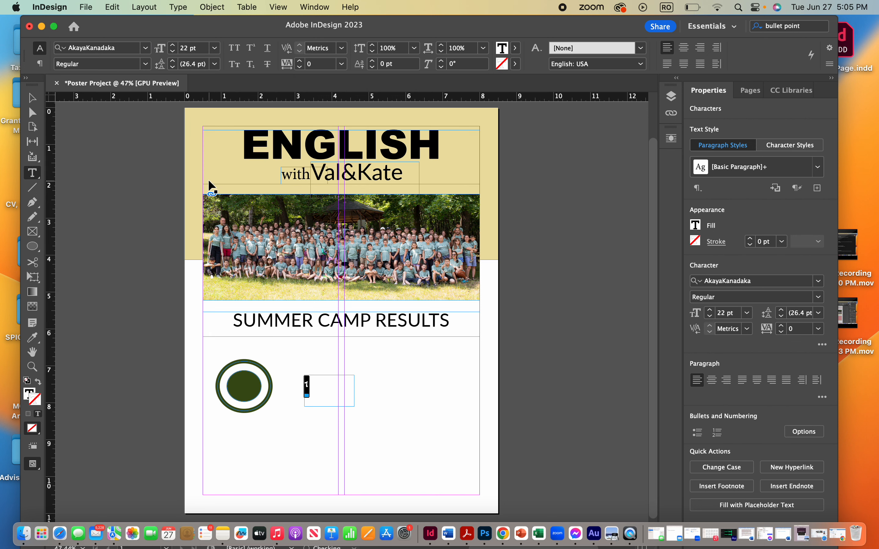
pyautogui.press('super+shift+period')
pyautogui.press('super+shift+period')
pyautogui.press('super+shift+period')
pyautogui.press('super+shift+period')
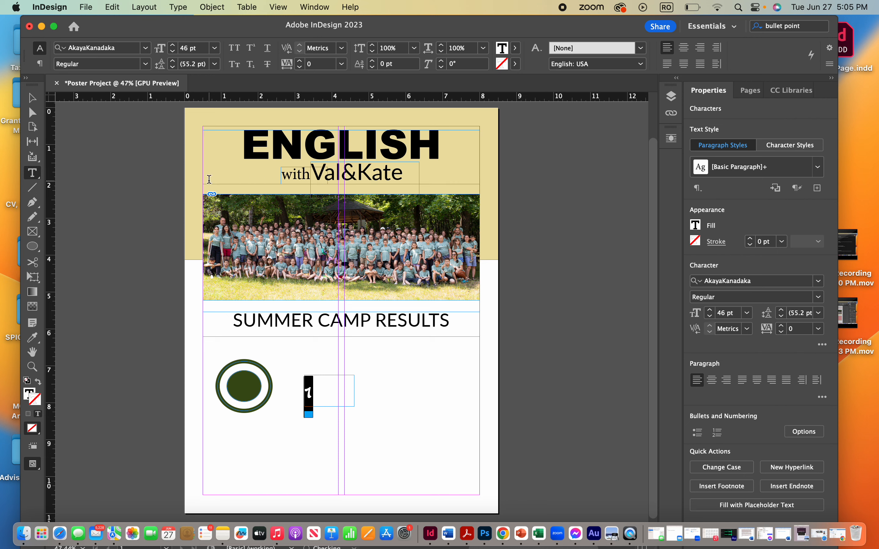
# Move the text frame with the "1" onto the filled green circle, at X 2.0872 in and Y 7.5475 in
pyautogui.click(33, 113)
pyautogui.click(32, 98)
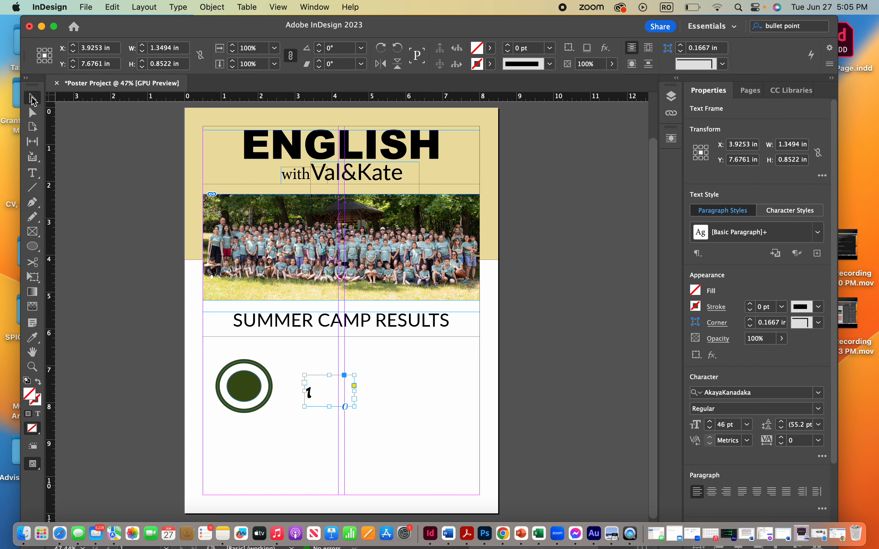
pyautogui.doubleClick(310, 398)
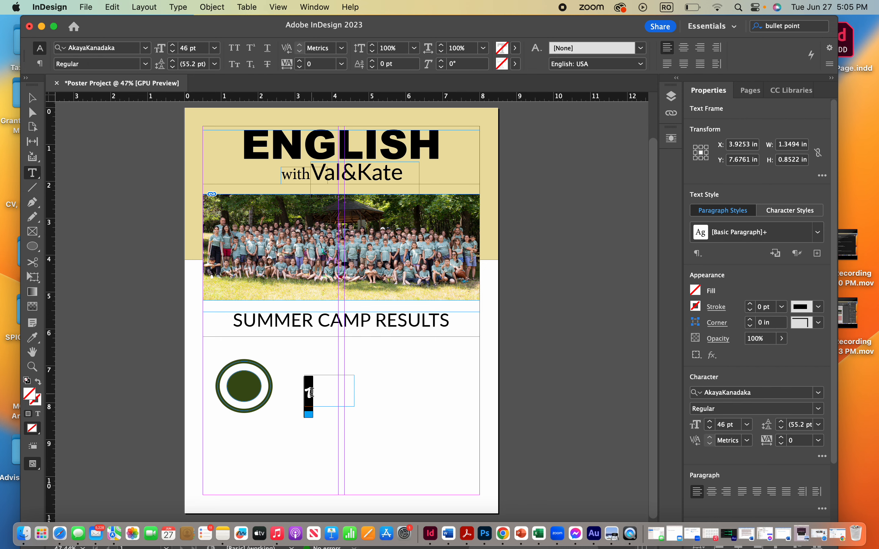
pyautogui.press('Escape')
pyautogui.moveTo(329, 391); pyautogui.dragTo(245, 383)
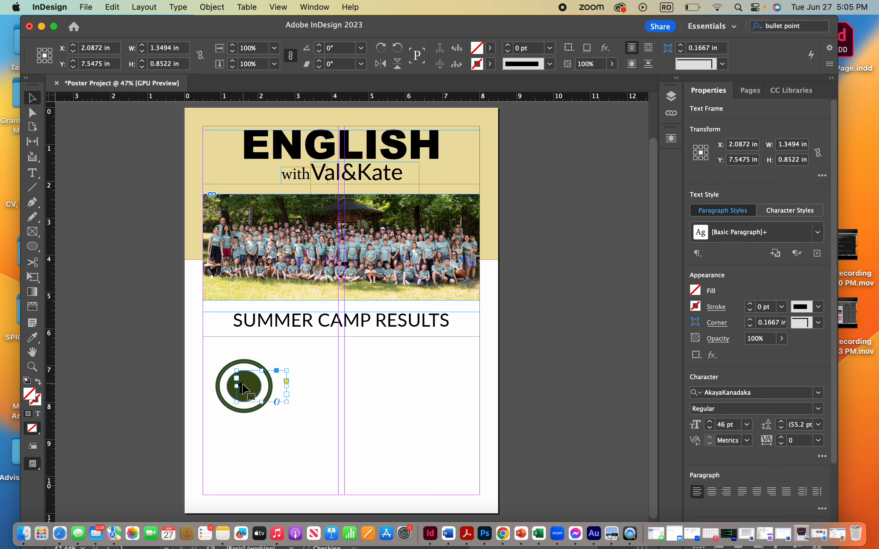
pyautogui.doubleClick(245, 385)
pyautogui.doubleClick(245, 386)
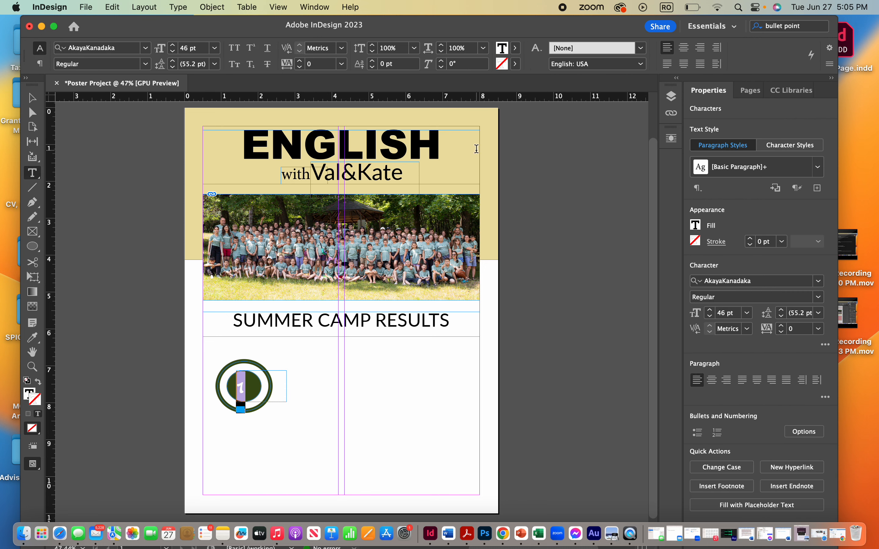
pyautogui.click(517, 52)
pyautogui.scroll(-3, 454, 134)
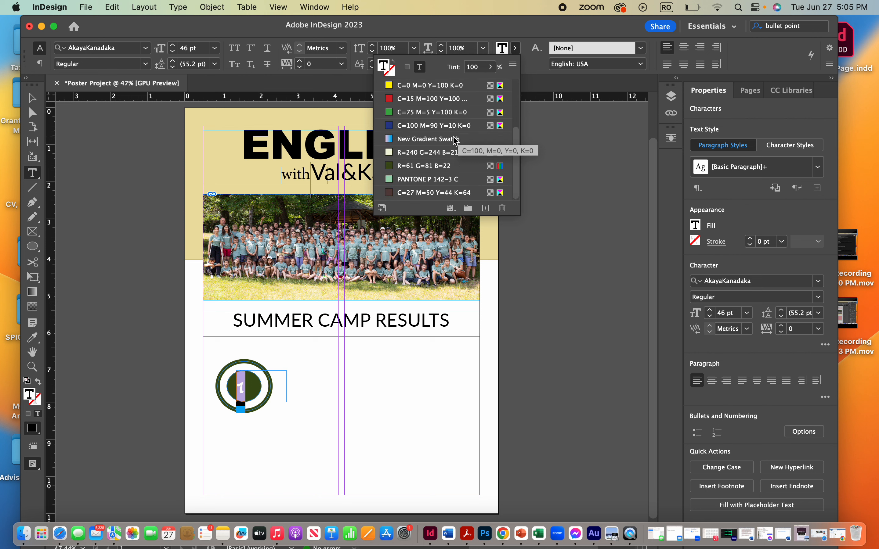
# Sample the beige header background with the Eyedropper onto the numeral's text frame and add the color to the swatches
pyautogui.click(40, 96)
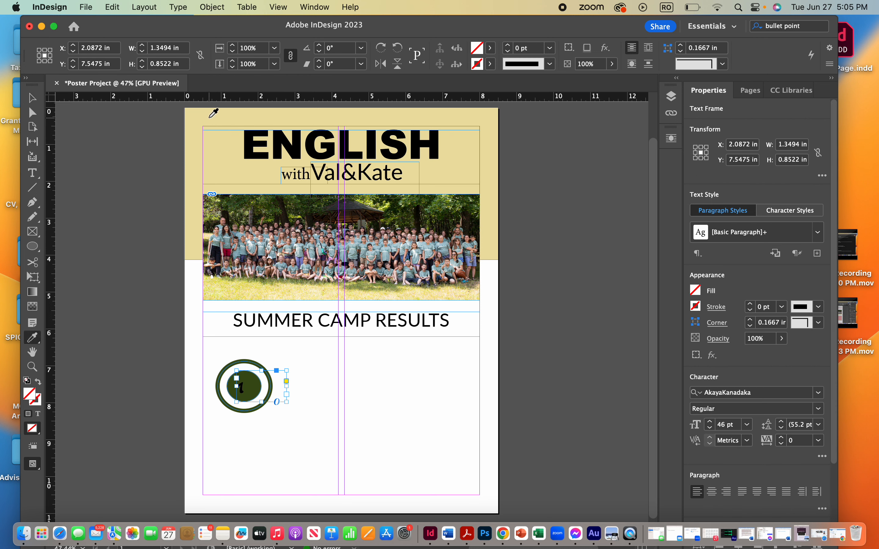
pyautogui.click(213, 113)
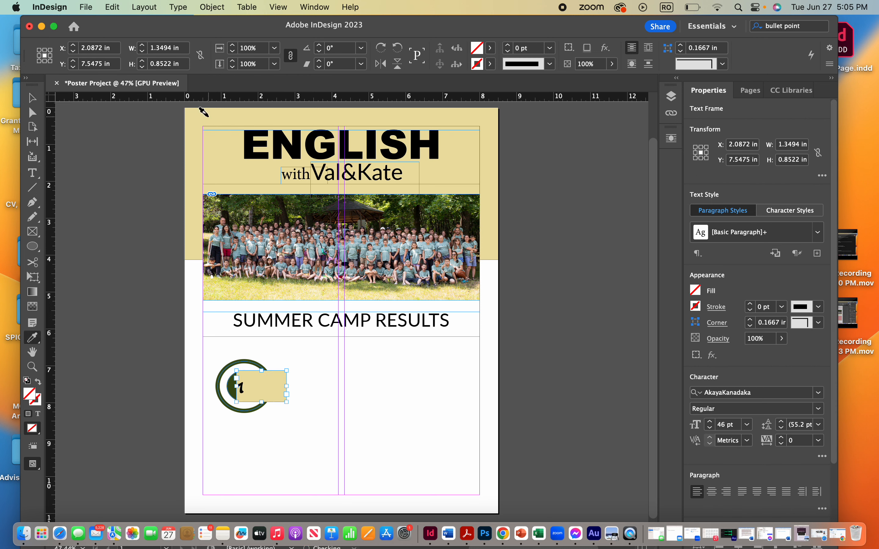
pyautogui.rightClick(477, 51)
pyautogui.click(491, 59)
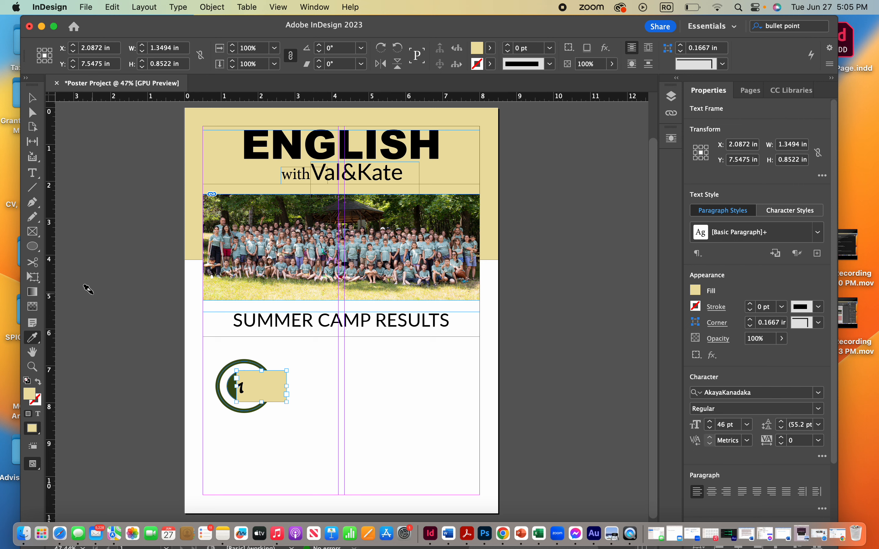
# Set the fill of the numeral's text frame to None
pyautogui.press('v')
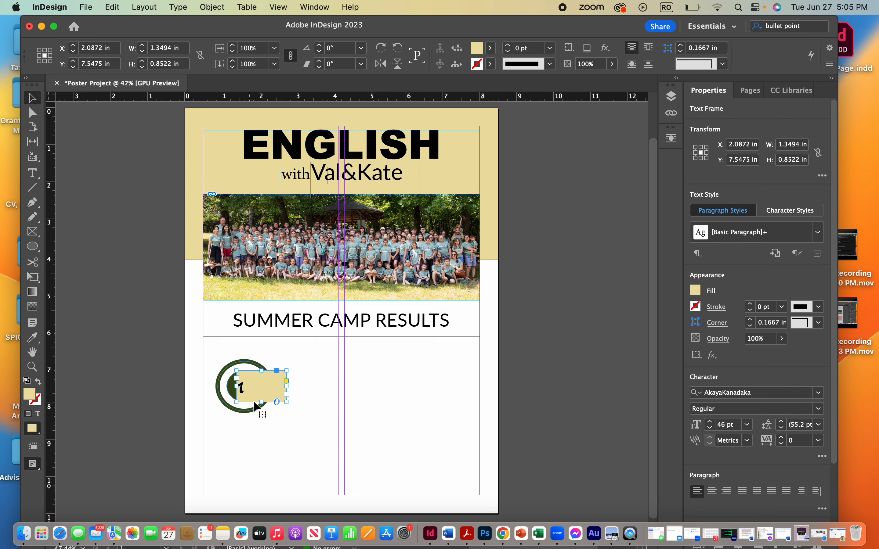
pyautogui.click(491, 48)
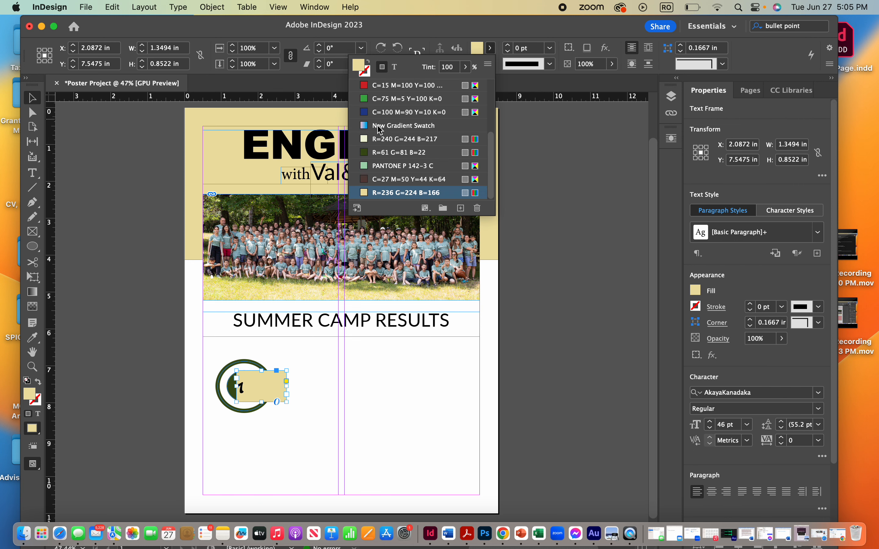
pyautogui.scroll(3, 378, 119)
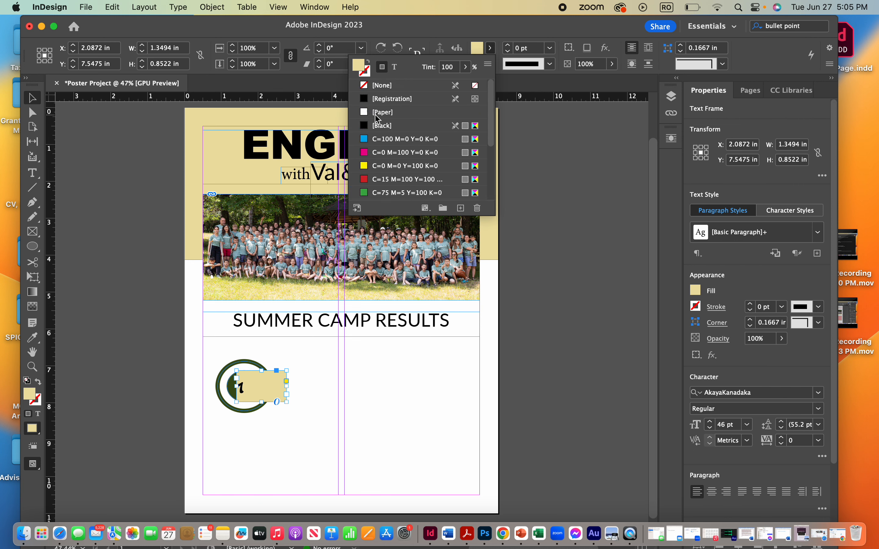
pyautogui.click(366, 86)
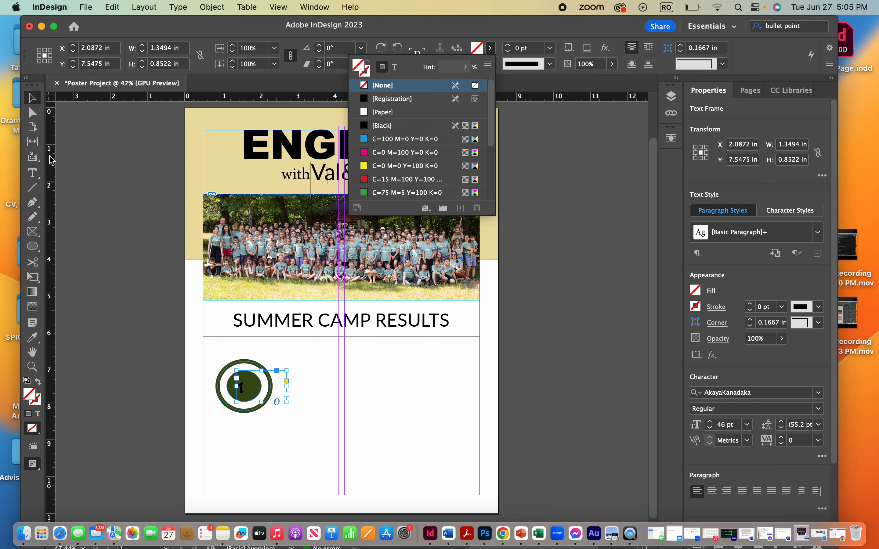
# Color the numeral "1" with the beige swatch R=236 G=224 B=166
pyautogui.click(32, 174)
pyautogui.click(242, 388)
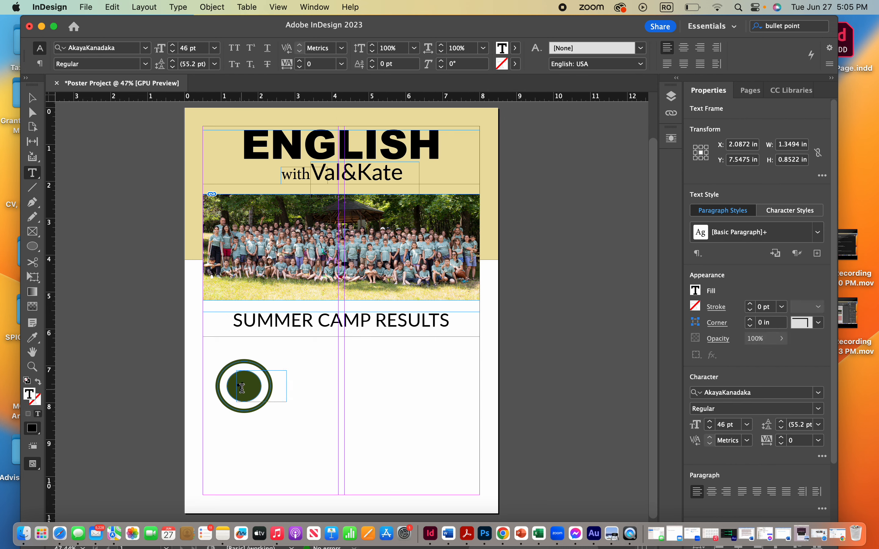
pyautogui.doubleClick(242, 388)
pyautogui.click(515, 48)
pyautogui.scroll(-3, 426, 159)
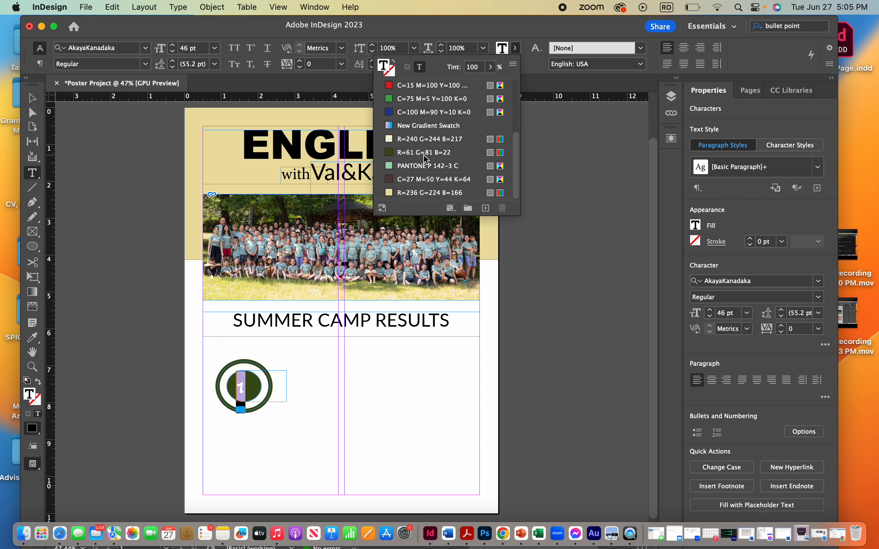
pyautogui.click(401, 193)
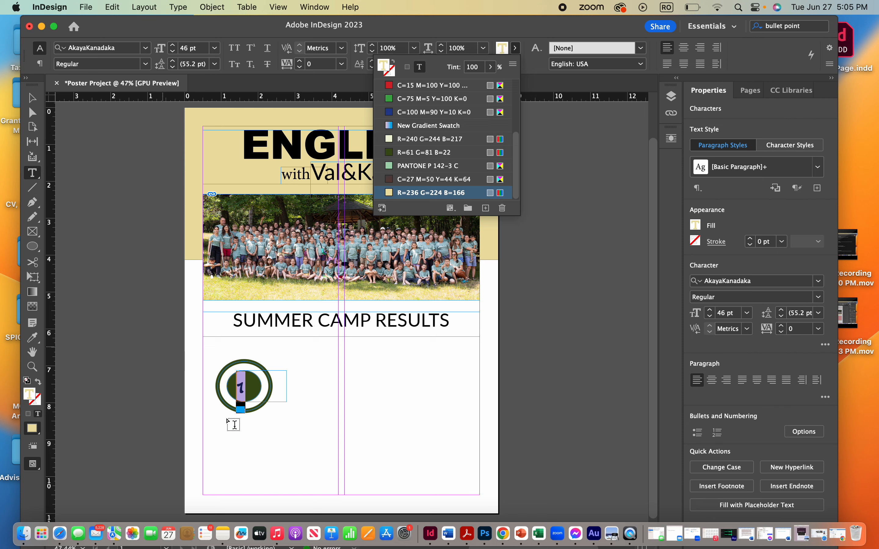
# Enlarge the badge numeral "1" to 60 pt
pyautogui.click(237, 390)
pyautogui.doubleClick(237, 390)
pyautogui.press('super+shift+period')
pyautogui.press('super+shift+period')
pyautogui.press('super+shift+period')
pyautogui.press('super+shift+period')
pyautogui.press('super+shift+period')
pyautogui.press('super+shift+period')
pyautogui.press('super+shift+period')
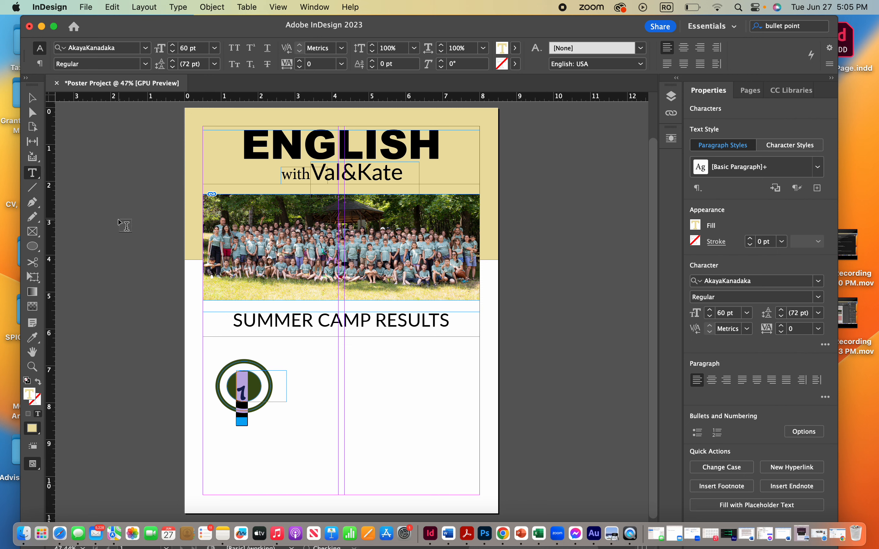
# Center the numeral on the filled circle by moving its frame to X 2.1428 in, Y 7.3539 in, and check it in preview
pyautogui.press('Escape')
pyautogui.moveTo(238, 385); pyautogui.dragTo(239, 378)
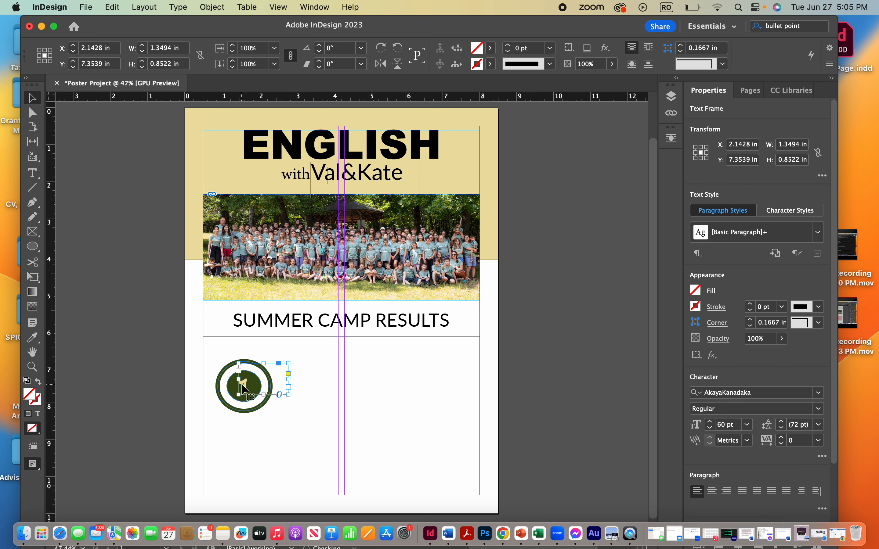
pyautogui.click(344, 434)
pyautogui.press('w')
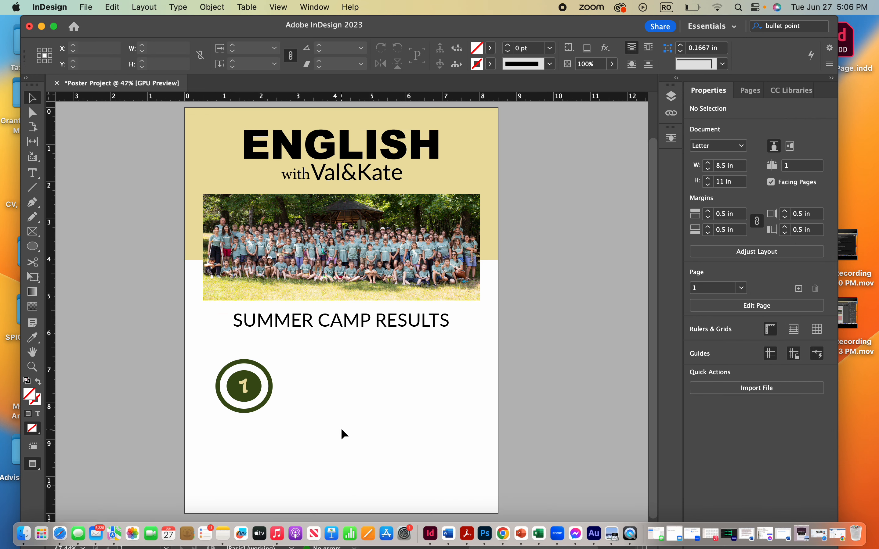
pyautogui.press('w')
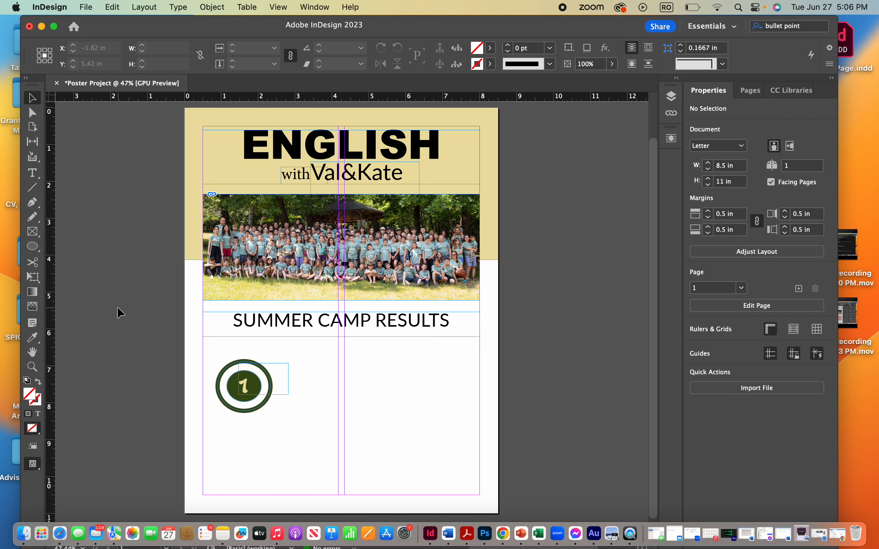
# Draw a rectangle about 5.25 by 1.2 in beside the badge and fill it with dark green R=61 G=81 B=22
pyautogui.click(33, 247)
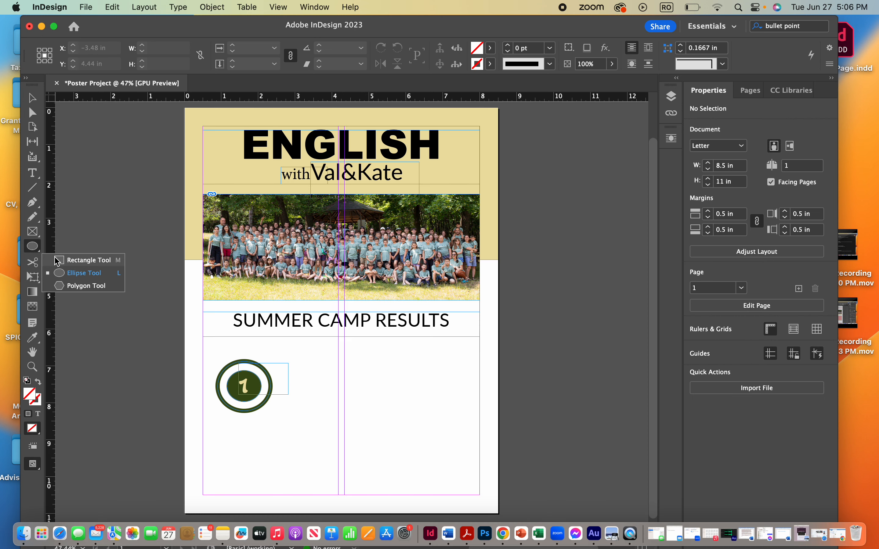
pyautogui.click(79, 257)
pyautogui.moveTo(281, 366); pyautogui.dragTo(476, 411)
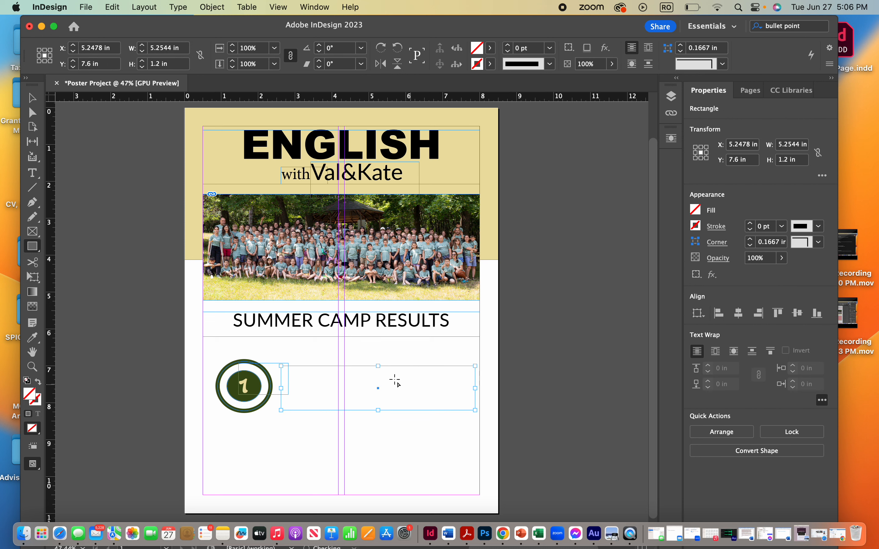
pyautogui.click(492, 53)
pyautogui.scroll(-2, 368, 157)
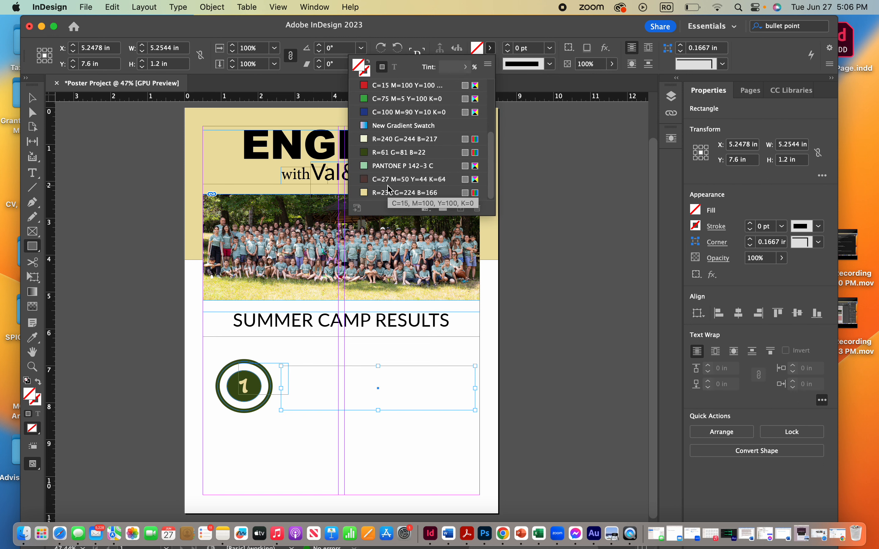
pyautogui.click(367, 156)
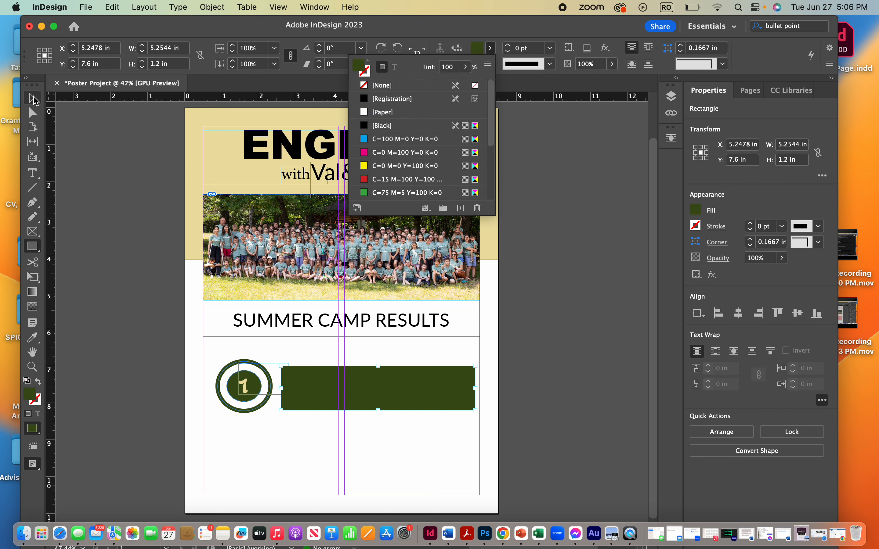
# Extend the green rectangle upward to a height of about 1.27 in
pyautogui.click(34, 99)
pyautogui.moveTo(281, 366); pyautogui.dragTo(281, 363)
pyautogui.click(540, 343)
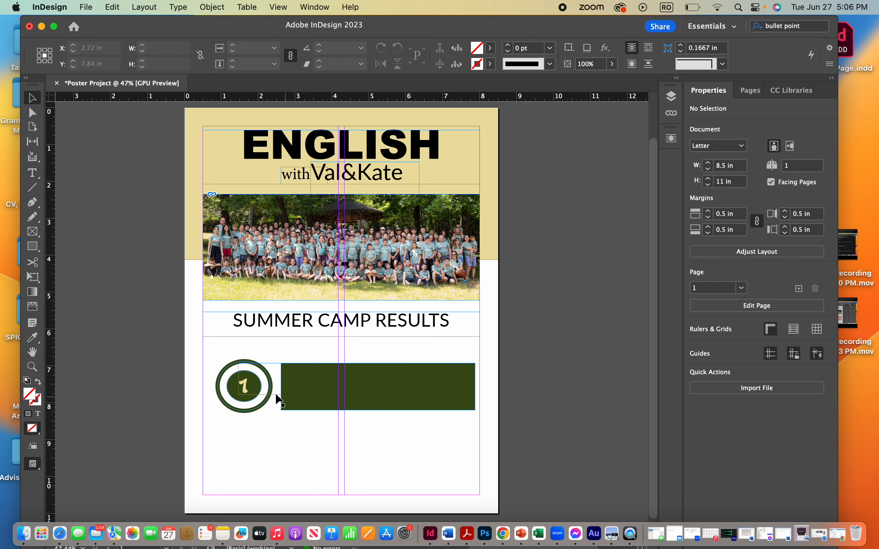
# Add a text frame about 5.38 by 1.35 in over the green rectangle reading "Over 146 students studied English with Val&Kate betweenjune 18-25"
pyautogui.click(32, 173)
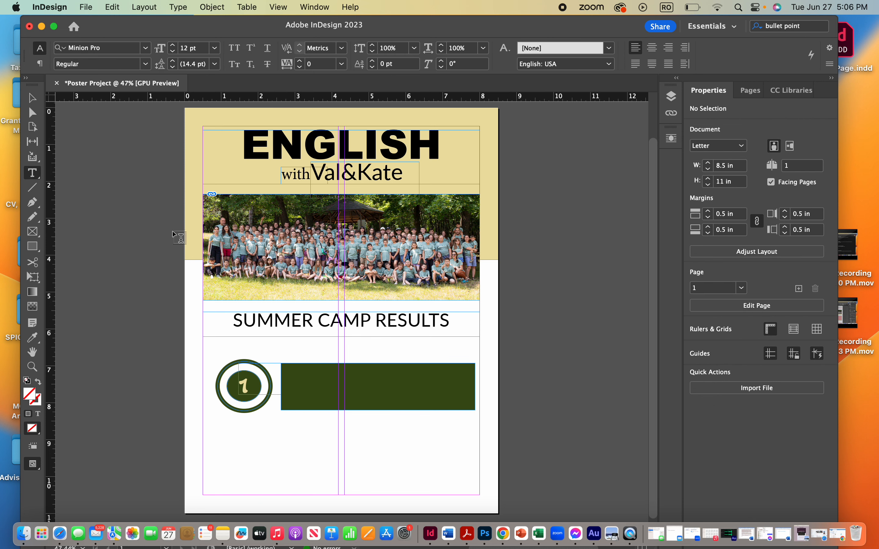
pyautogui.moveTo(282, 364); pyautogui.dragTo(478, 416)
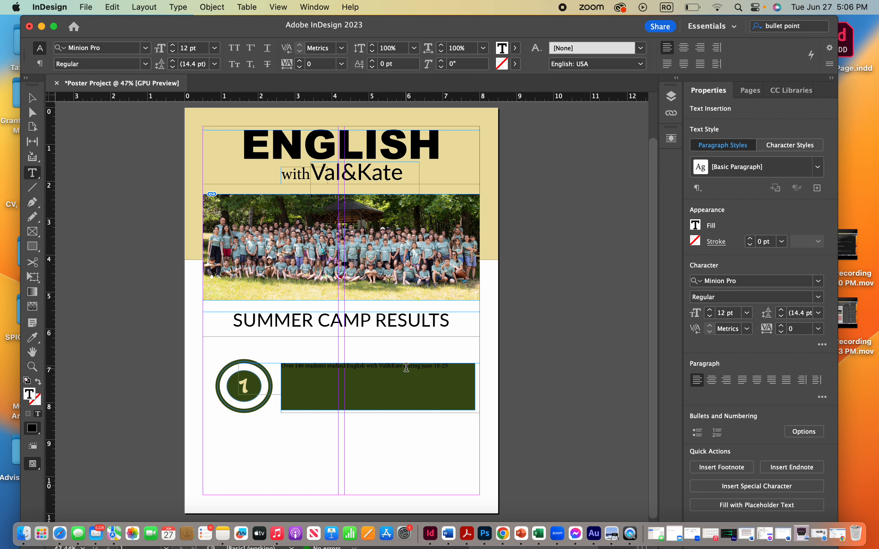
pyautogui.doubleClick(416, 367)
pyautogui.write('betwee')
# Enlarge the whole sentence on the green rectangle to 24 pt
pyautogui.press('super+a')
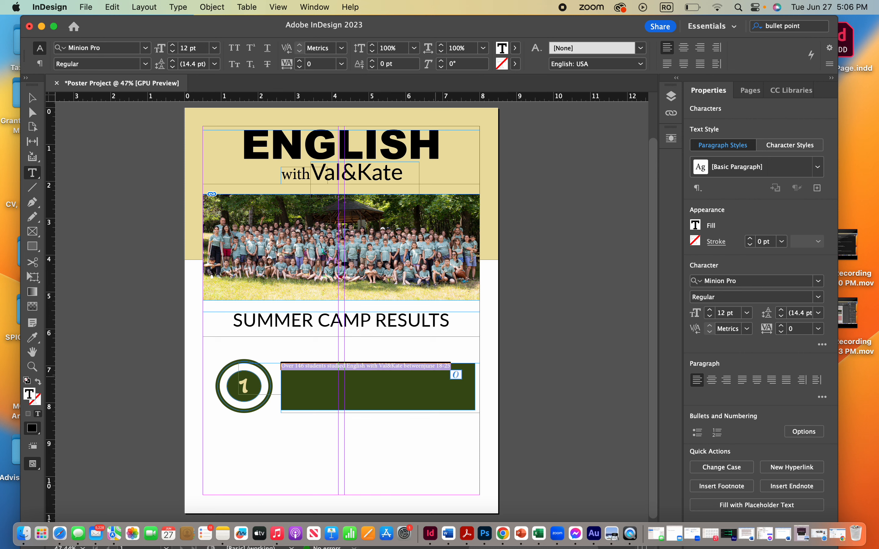
pyautogui.press('super+shift+period')
pyautogui.press('super+shift+period')
pyautogui.press('super+shift+period')
pyautogui.press('super+shift+period')
pyautogui.press('super+shift+period')
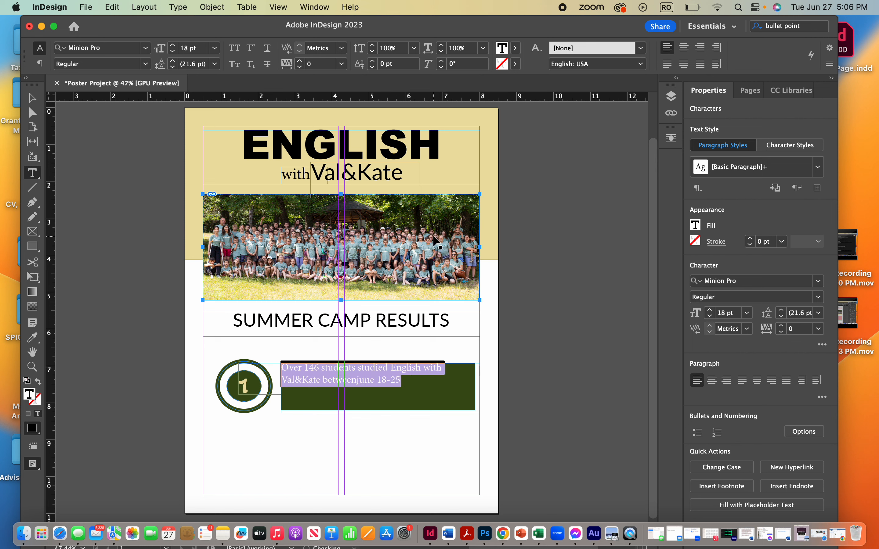
pyautogui.press('super+shift+period')
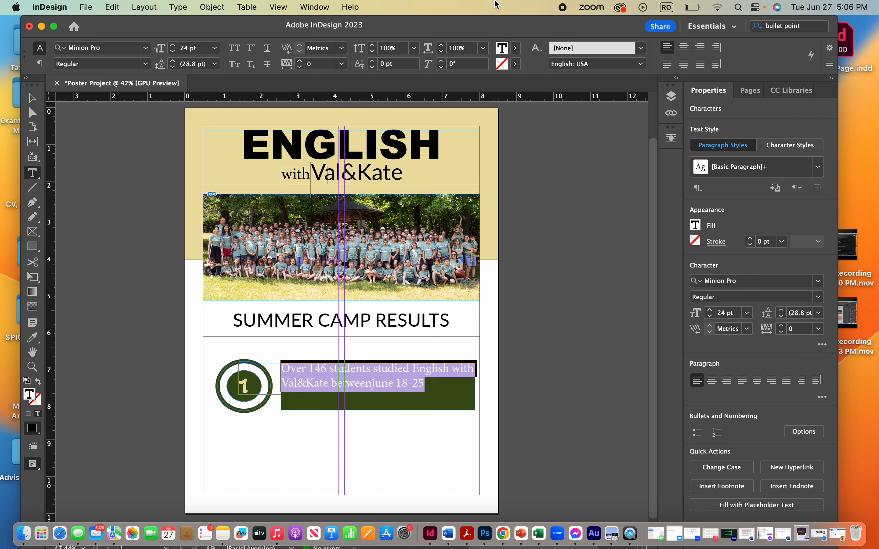
# Color the sentence on the green rectangle with the beige swatch R=236 G=224 B=166
pyautogui.click(516, 48)
pyautogui.scroll(-5, 436, 164)
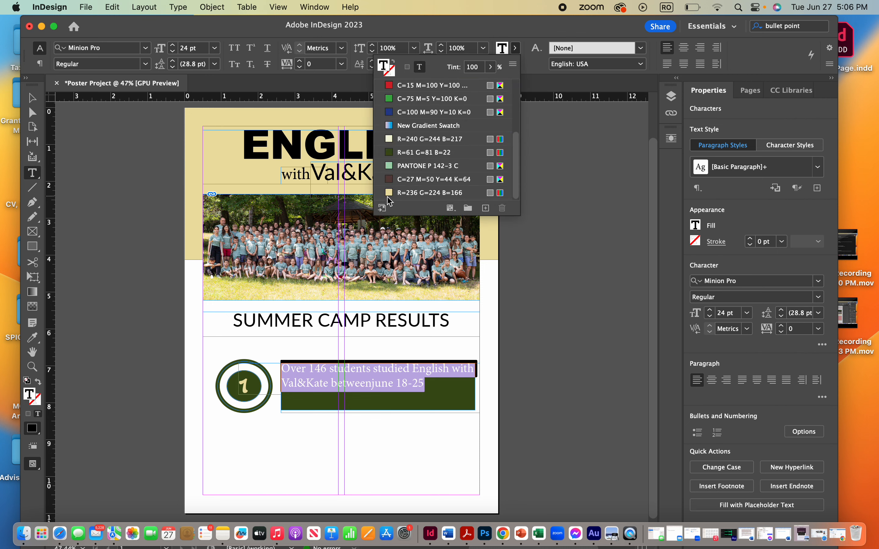
pyautogui.click(383, 197)
# Nudge the sentence's text frame down to Y 7.8517 in so the text sits mid-height on the green rectangle
pyautogui.click(32, 98)
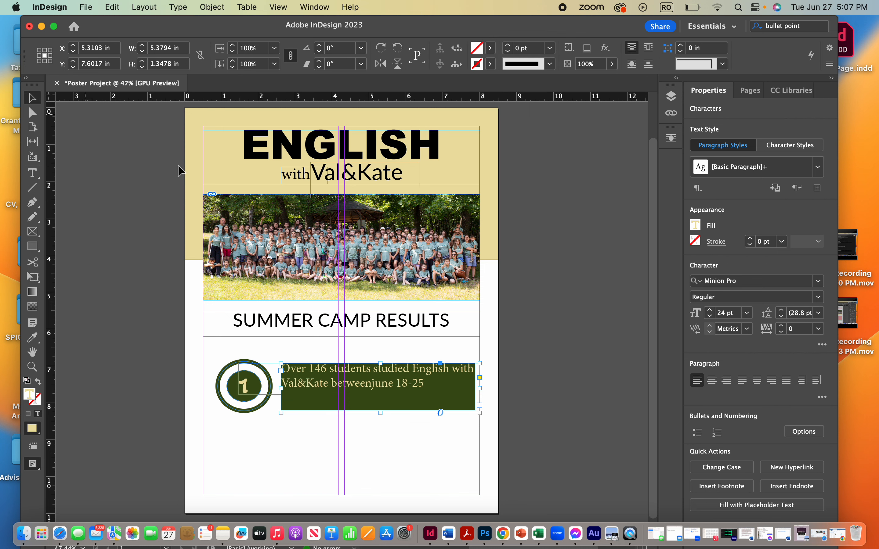
pyautogui.press('Down')
pyautogui.press('Down')
pyautogui.press('Down')
pyautogui.press('Down')
pyautogui.press('Down')
pyautogui.press('Down')
pyautogui.press('Down')
pyautogui.press('Down')
pyautogui.press('Down')
pyautogui.press('Down')
pyautogui.press('Down')
pyautogui.press('Down')
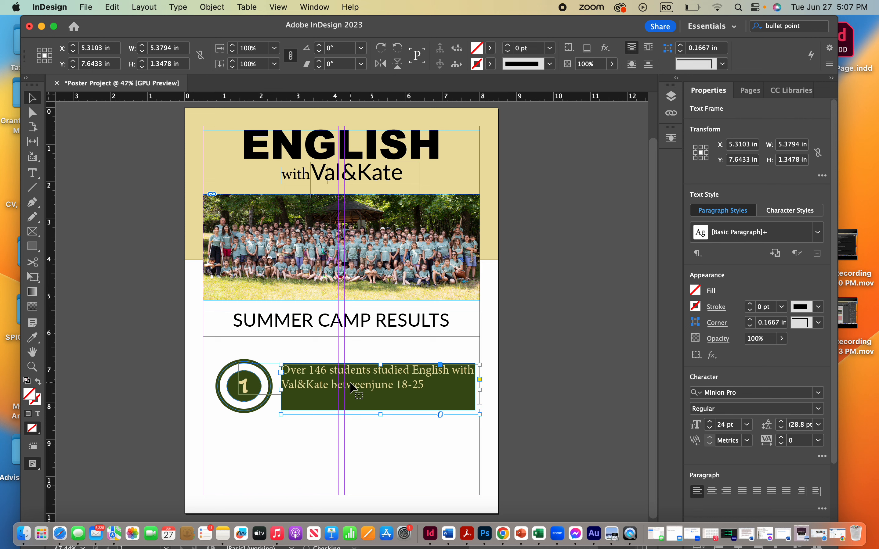
pyautogui.press('Down')
pyautogui.press('Down')
pyautogui.press('Down')
pyautogui.press('Down')
pyautogui.press('Down')
pyautogui.press('Down')
pyautogui.press('Down')
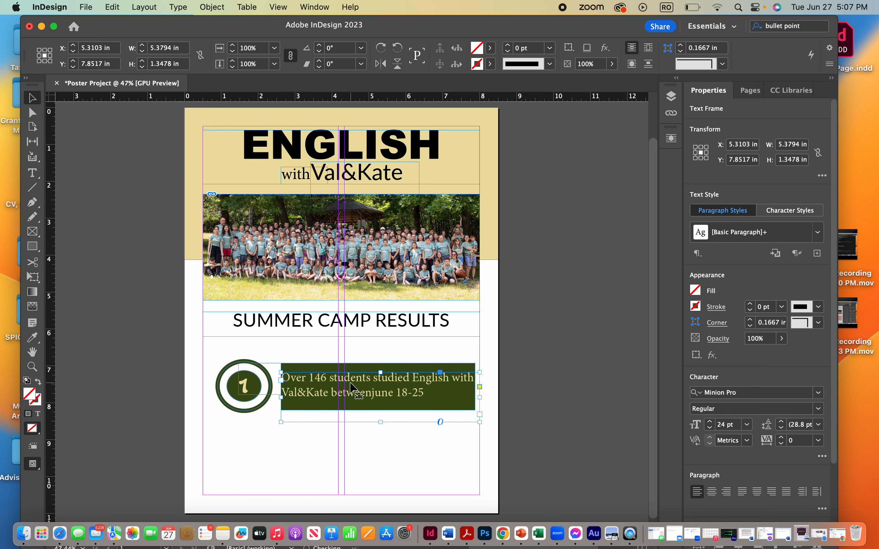
# Widen the green rectangle toward the badge to about 5.38 in and nudge it to X 5.1714 in
pyautogui.click(323, 363)
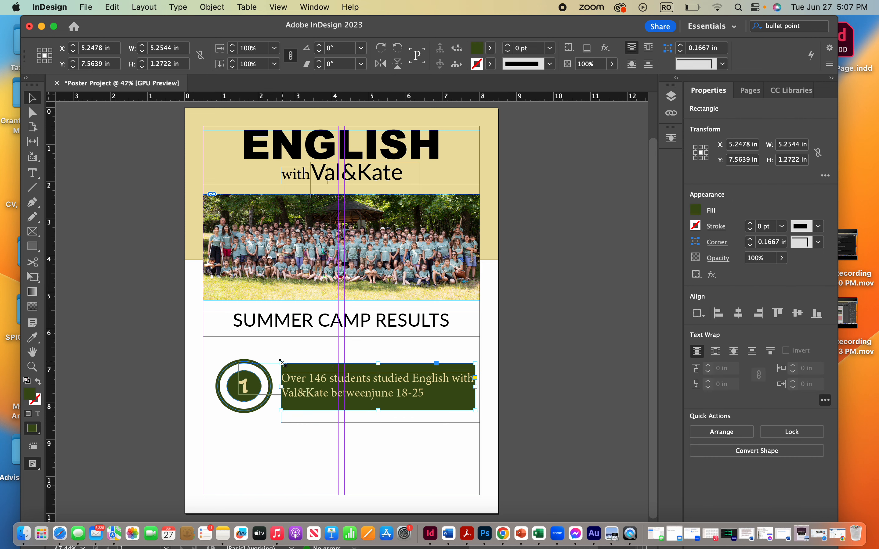
pyautogui.moveTo(278, 362); pyautogui.dragTo(275, 363)
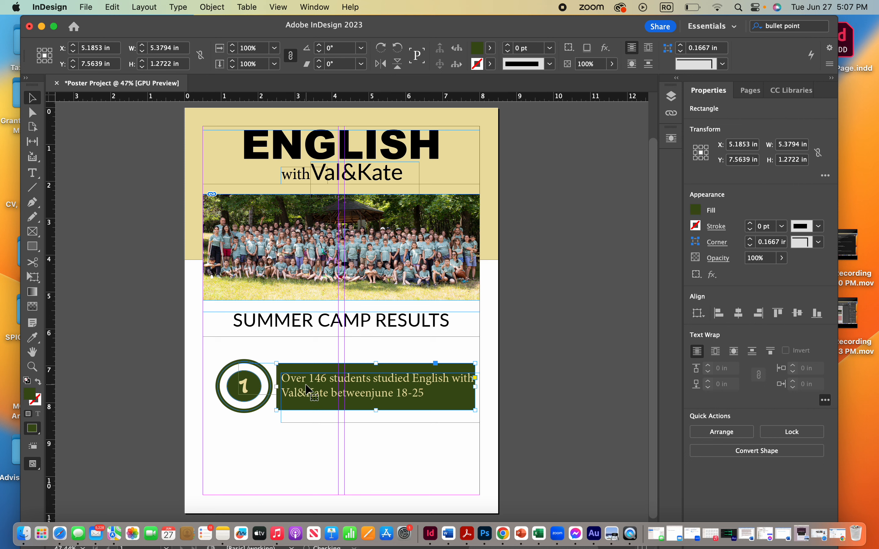
pyautogui.press('Right')
pyautogui.press('Right')
# Nudge the sentence's text frame left to X 5.2408 in, keeping it at Y 7.8517 in
pyautogui.click(315, 418)
pyautogui.press('Left')
pyautogui.press('Left')
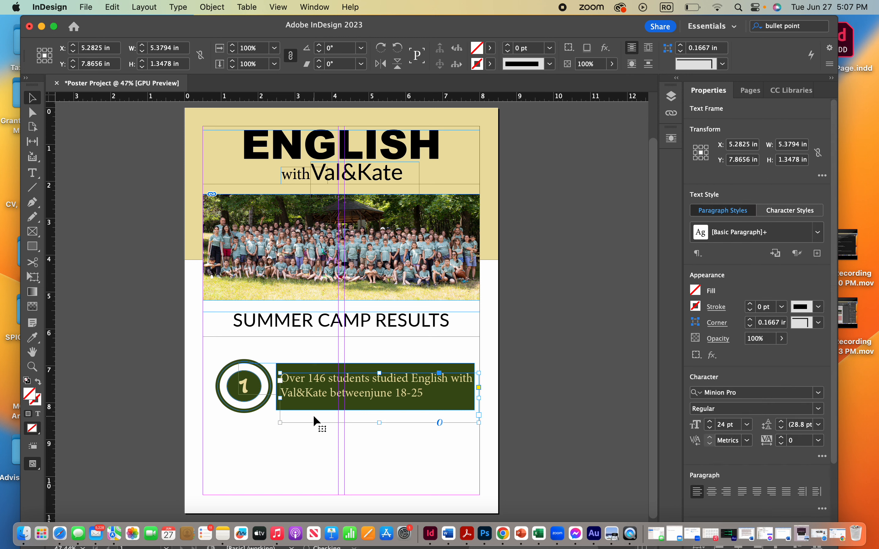
pyautogui.press('Left')
pyautogui.press('Left')
pyautogui.press('Up')
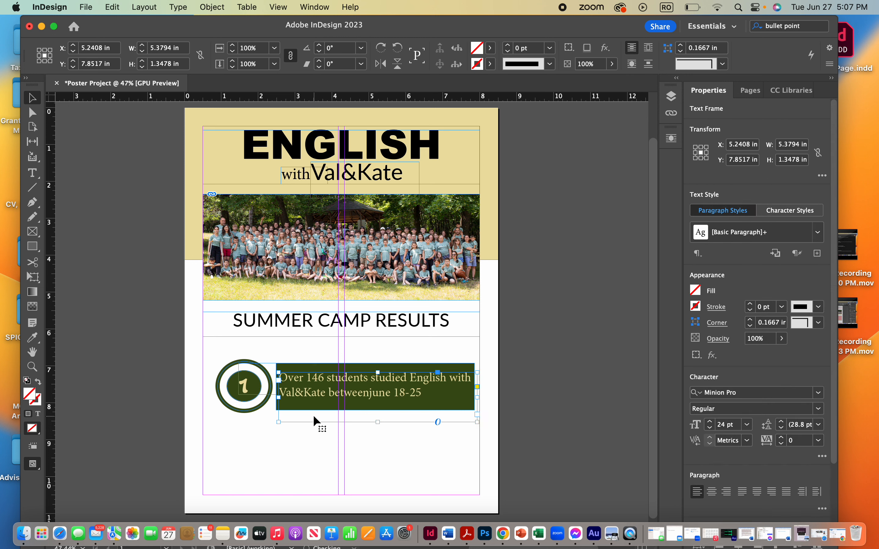
# Stretch the green rectangle behind the result sentence so its right edge meets the page's right margin guide
pyautogui.click(423, 367)
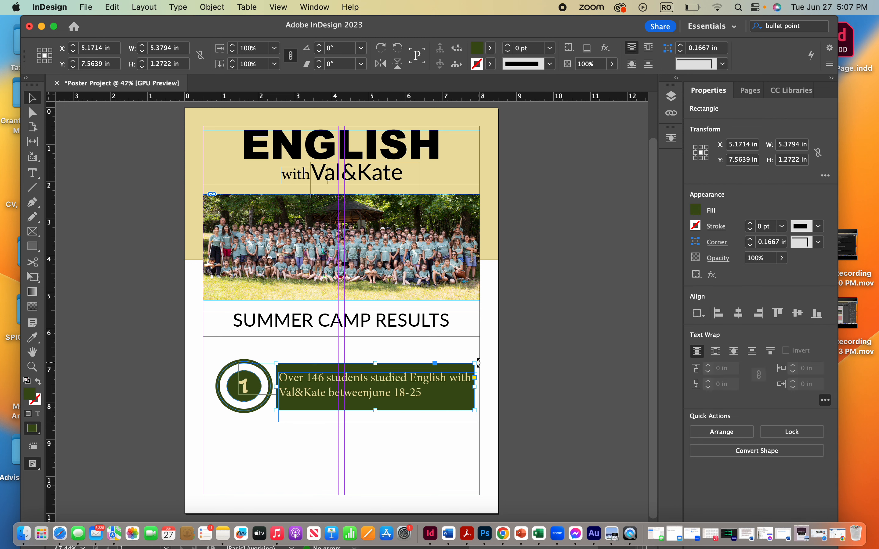
pyautogui.moveTo(478, 364); pyautogui.dragTo(481, 364)
pyautogui.click(558, 368)
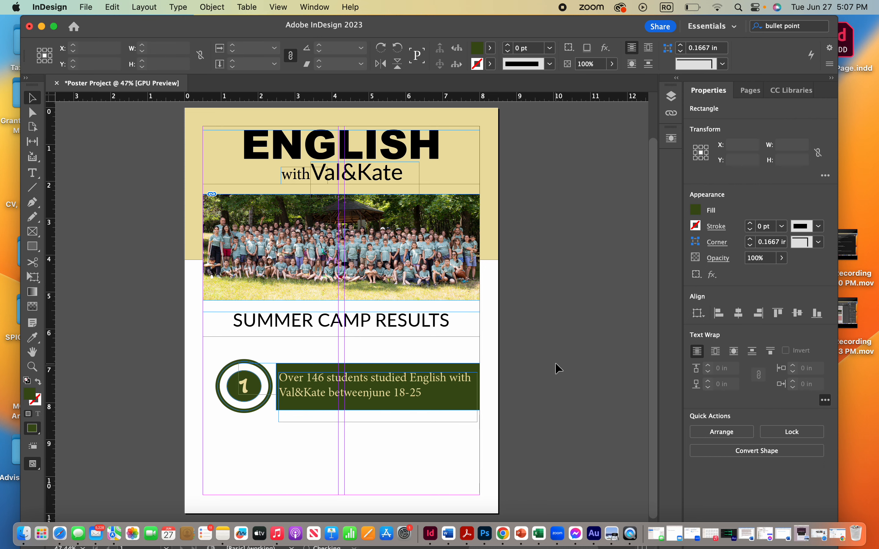
pyautogui.press('w')
pyautogui.press('w')
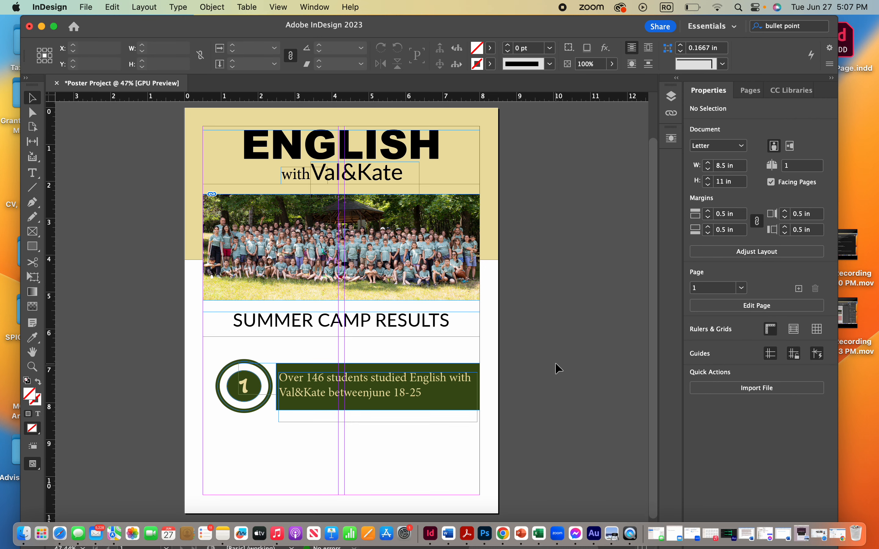
# Move the badge, green rectangle and sentence together to X 4.2361 in, Y 7.7531 in and preview the page without guides
pyautogui.moveTo(190, 359); pyautogui.dragTo(329, 407)
pyautogui.moveTo(268, 384); pyautogui.dragTo(263, 392)
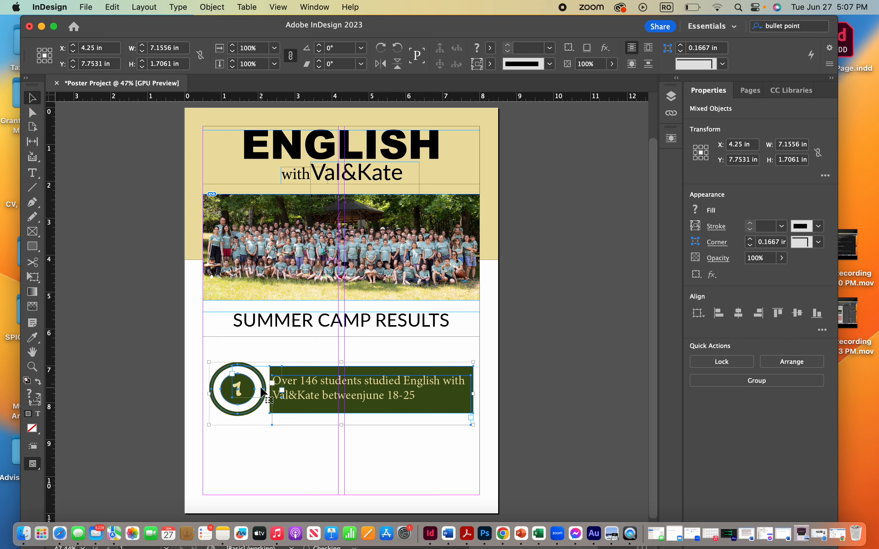
pyautogui.press('Left')
pyautogui.press('Left')
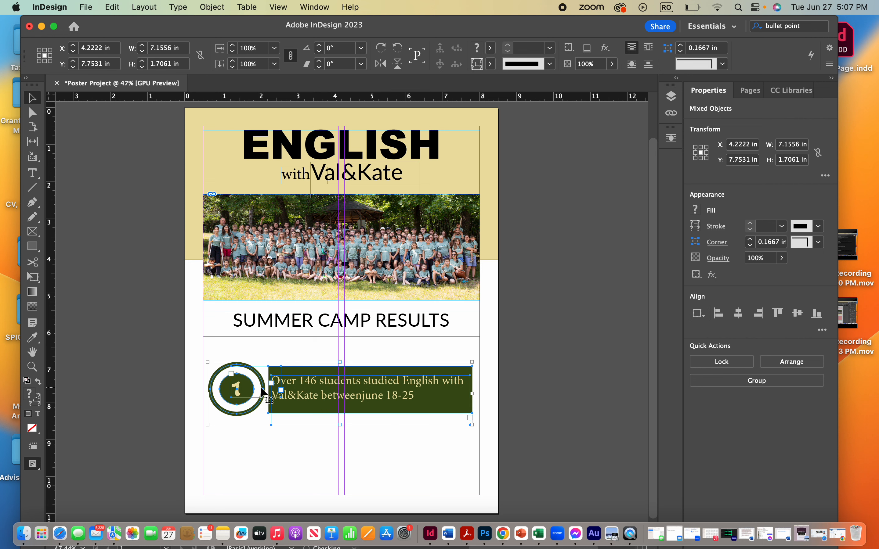
pyautogui.press('Right')
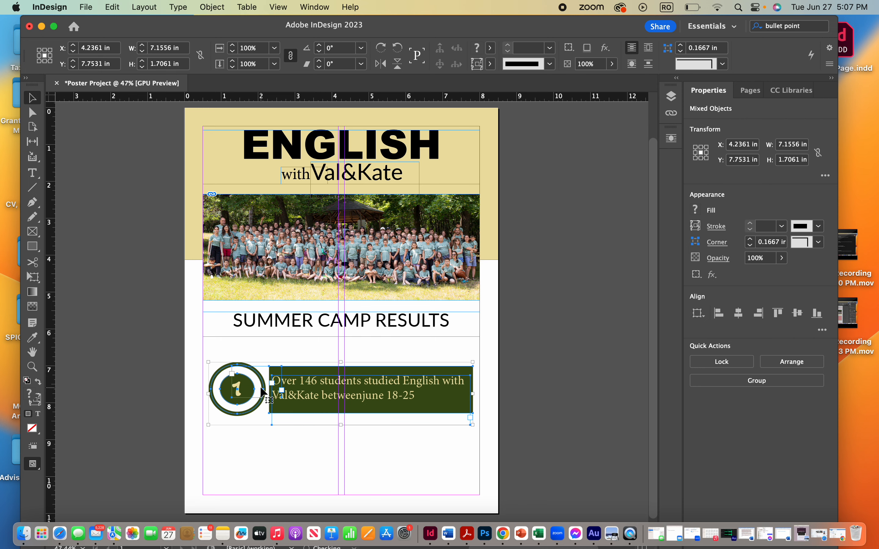
pyautogui.click(540, 366)
pyautogui.press('w')
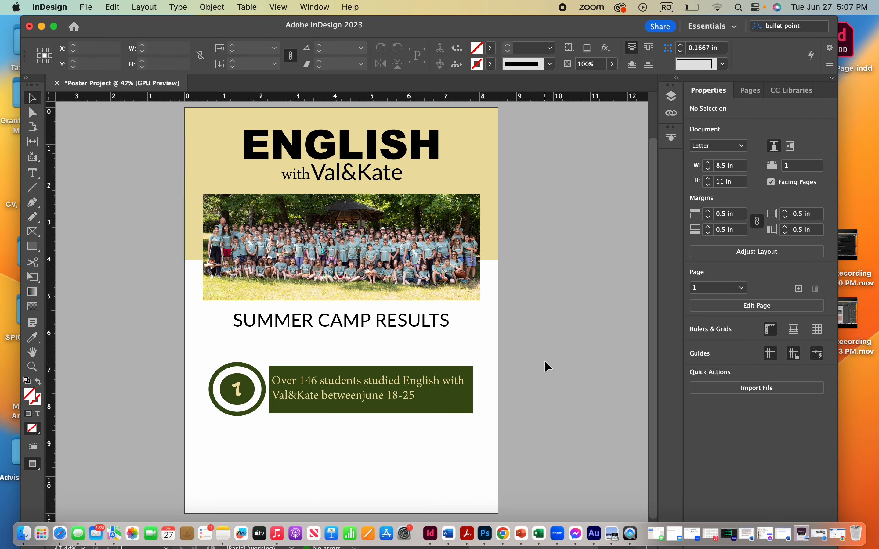
pyautogui.press('w')
# Raise the whole first result row to X 4.25 in, Y 7.3769 in, and place the SUMMER CAMP RESULTS heading just above it
pyautogui.moveTo(190, 370); pyautogui.dragTo(348, 412)
pyautogui.moveTo(304, 371); pyautogui.dragTo(307, 336)
pyautogui.click(537, 379)
pyautogui.press('w')
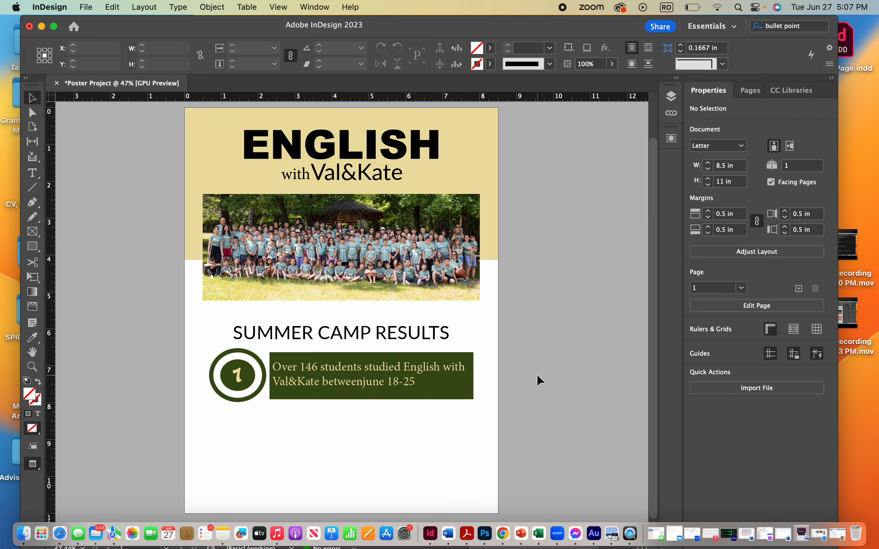
pyautogui.press('w')
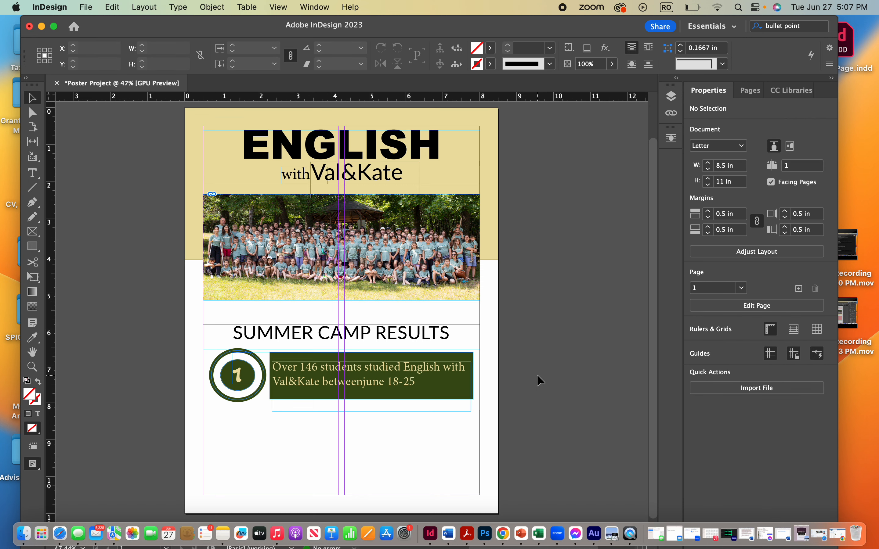
# Duplicate the complete first result row and place the copy below it at X 4.3333 in, Y 9.1525 in
pyautogui.moveTo(182, 373); pyautogui.dragTo(332, 394)
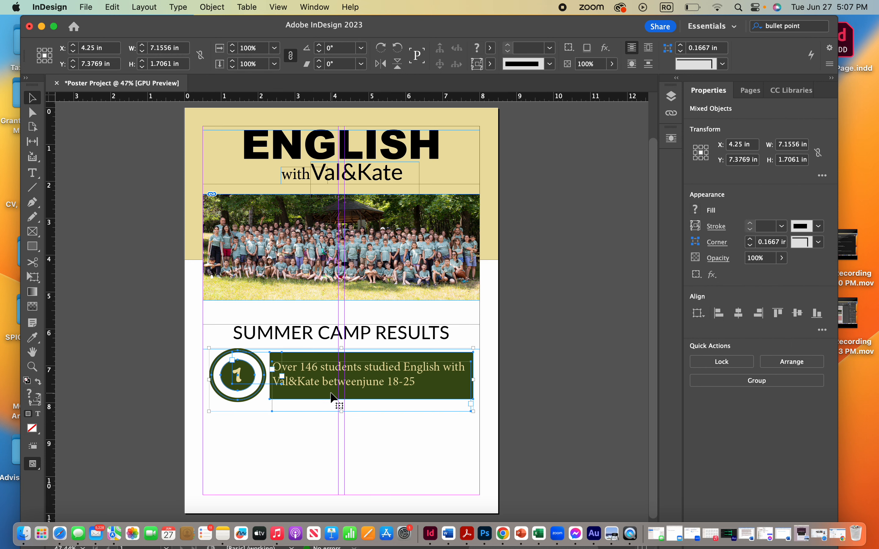
pyautogui.click(307, 462)
pyautogui.press('super+v')
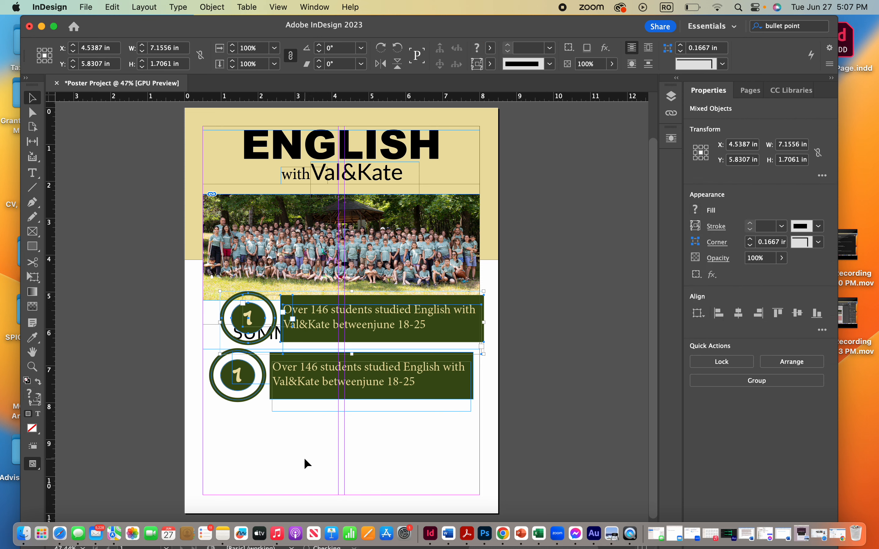
pyautogui.moveTo(258, 309); pyautogui.dragTo(248, 429)
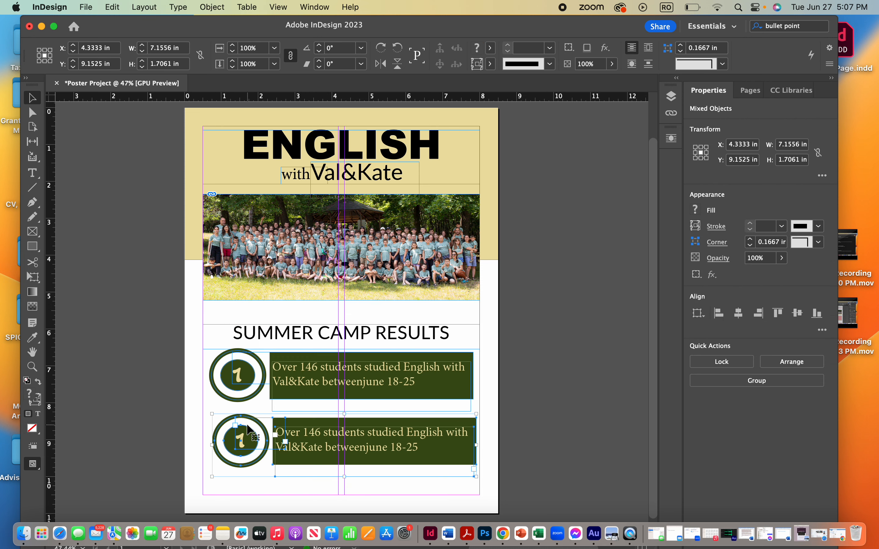
pyautogui.click(586, 379)
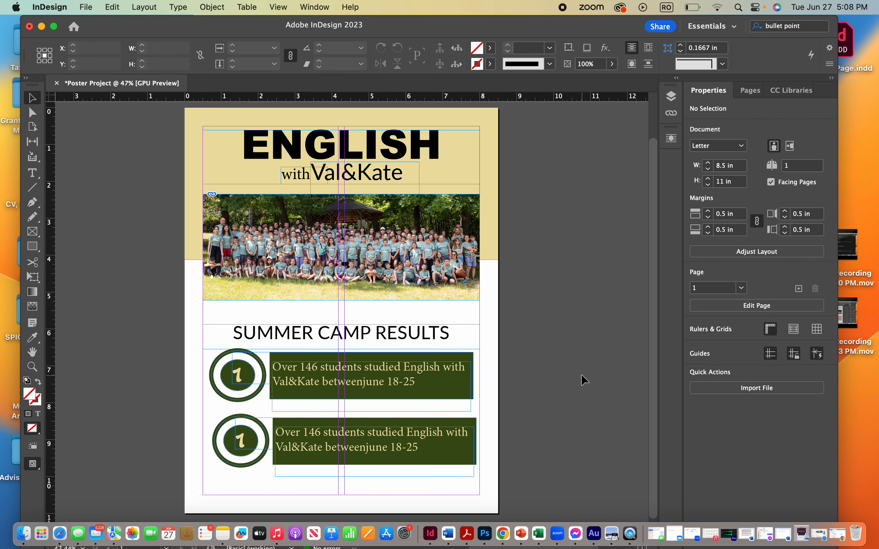
# Change the number in the lower badge to 2
pyautogui.click(246, 439)
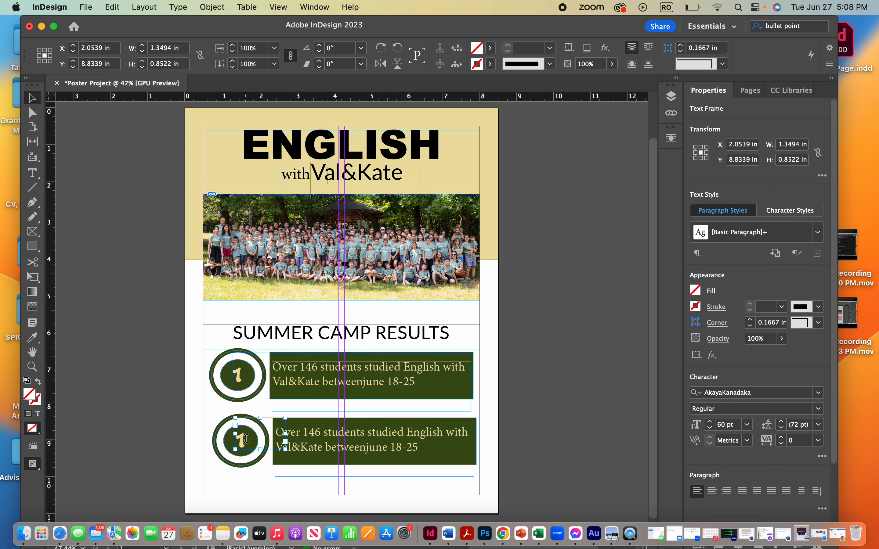
pyautogui.doubleClick(245, 439)
pyautogui.write('2')
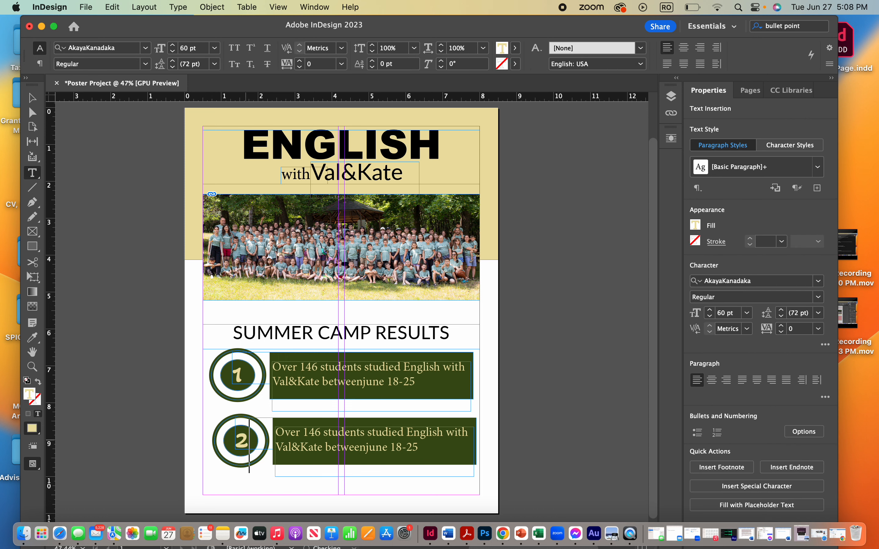
# Replace the lower bar's sentence with "Over 10 students showed interest in becoming leaders at future camps" and preview the page
pyautogui.click(425, 447)
pyautogui.moveTo(425, 448); pyautogui.dragTo(276, 431)
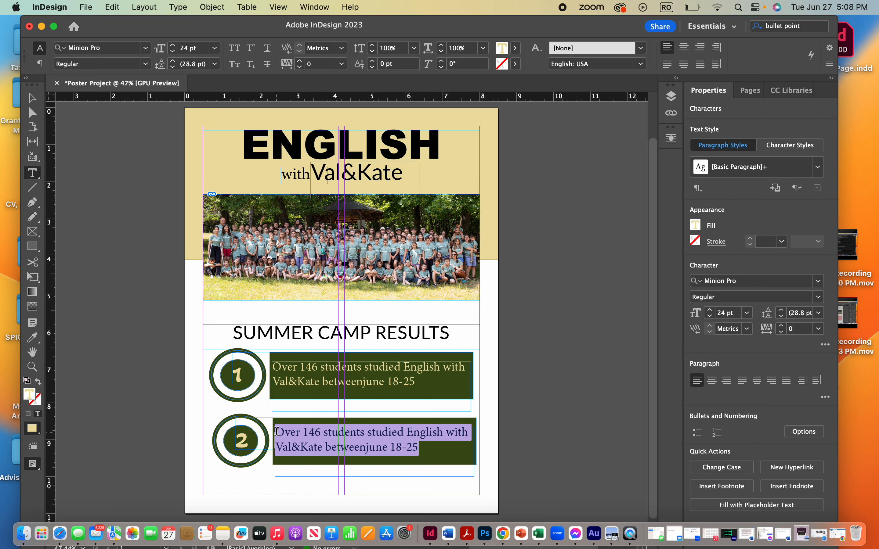
pyautogui.write('Over 1')
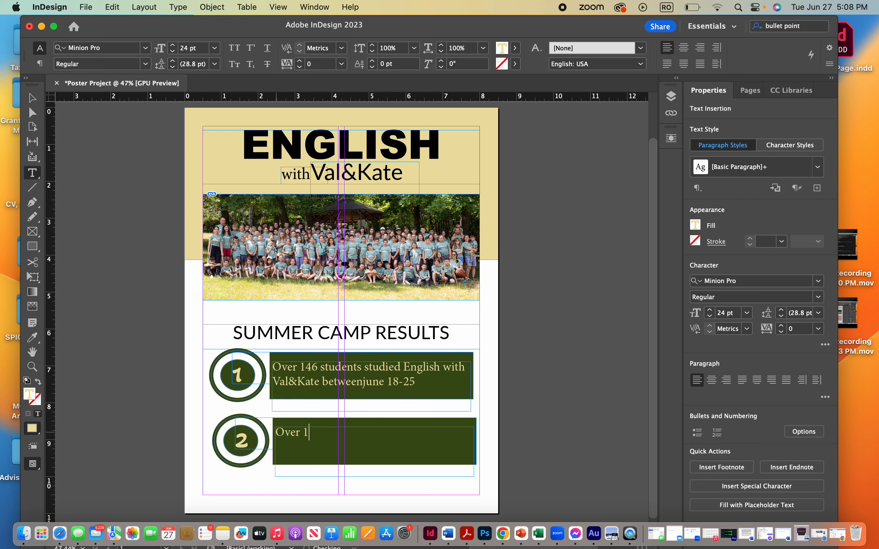
pyautogui.write('0 students showed inter')
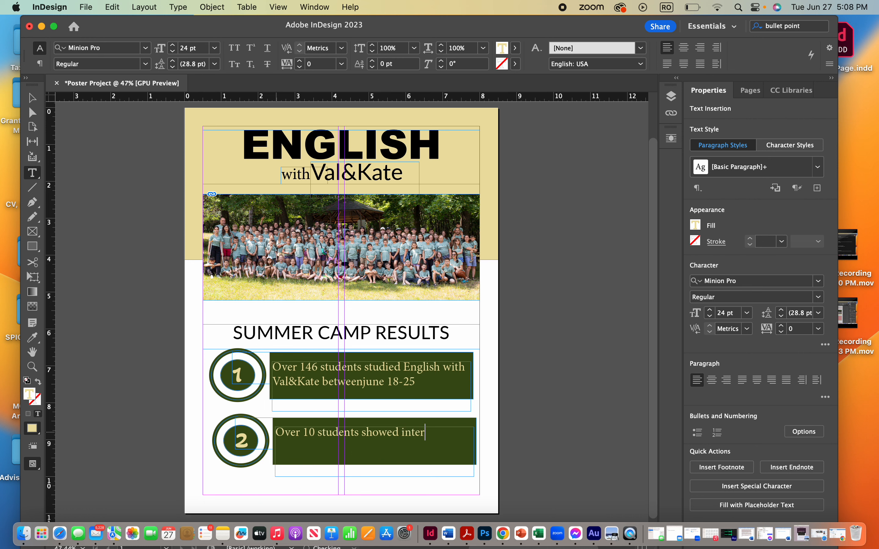
pyautogui.write('est in becoming leaders at future camps')
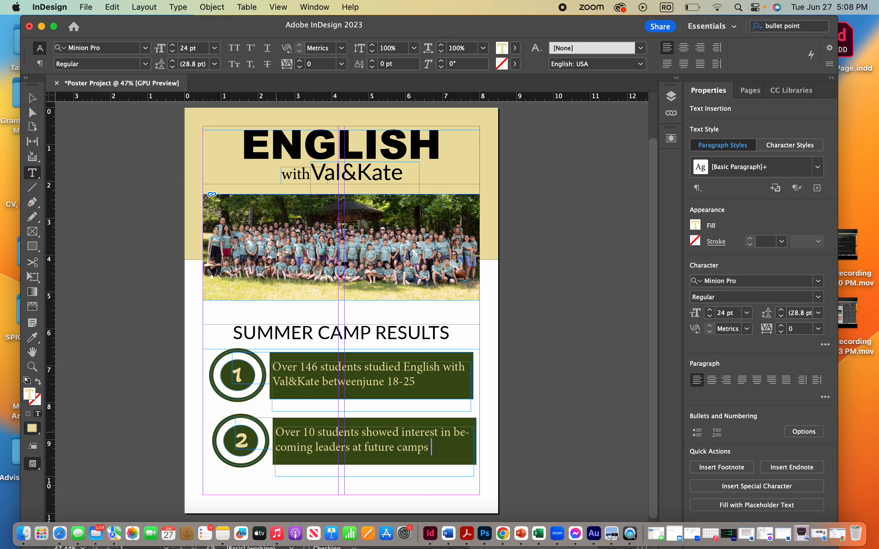
pyautogui.press('Escape')
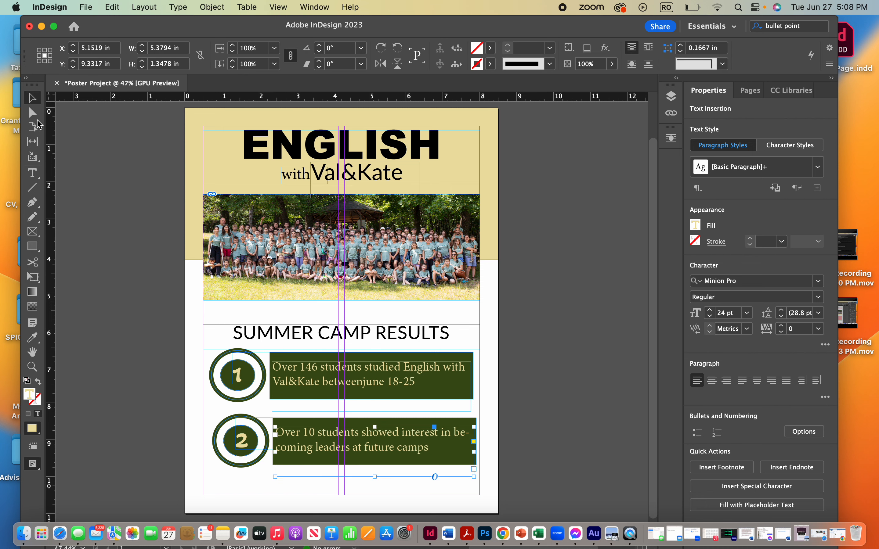
pyautogui.click(113, 273)
pyautogui.press('w')
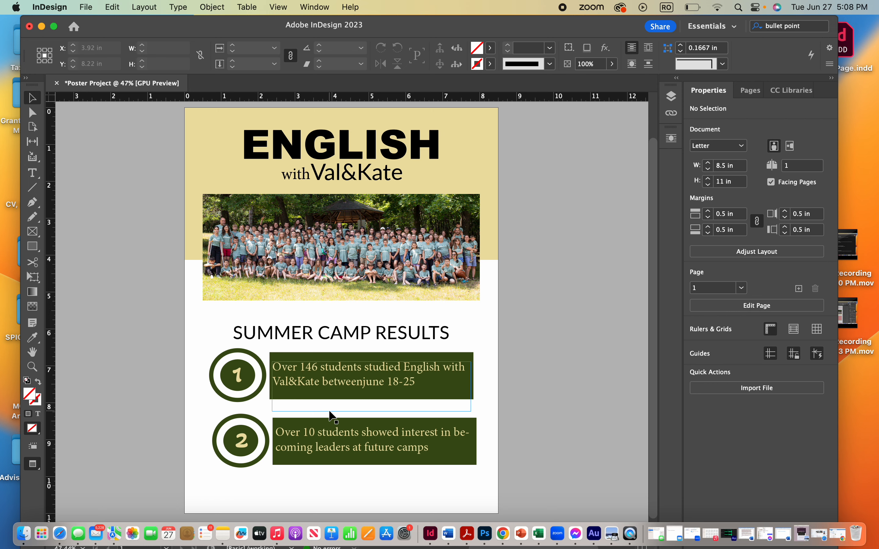
# Color the title word ENGLISH with the dark green swatch R=61 G=81 B=22
pyautogui.scroll(2, 331, 416)
pyautogui.scroll(-2, 331, 416)
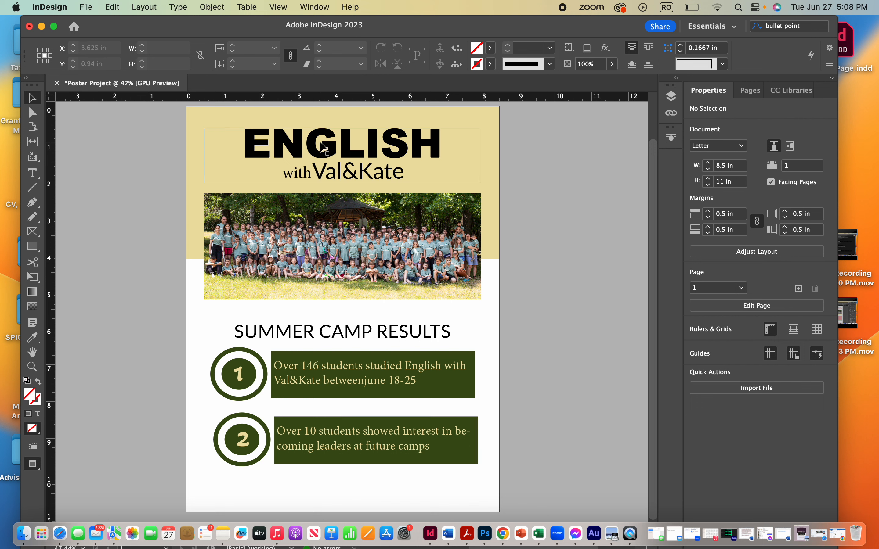
pyautogui.doubleClick(323, 147)
pyautogui.doubleClick(324, 147)
pyautogui.click(518, 50)
pyautogui.scroll(-5, 433, 162)
pyautogui.click(391, 152)
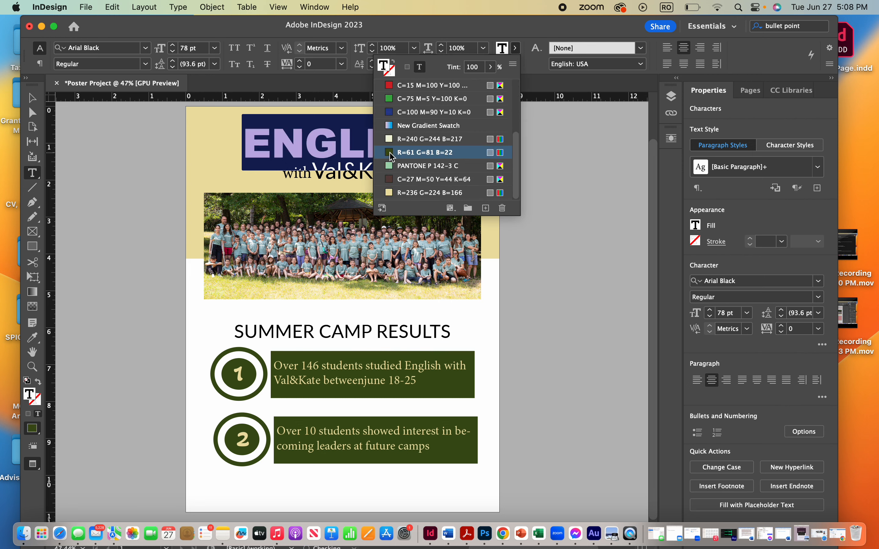
pyautogui.click(558, 241)
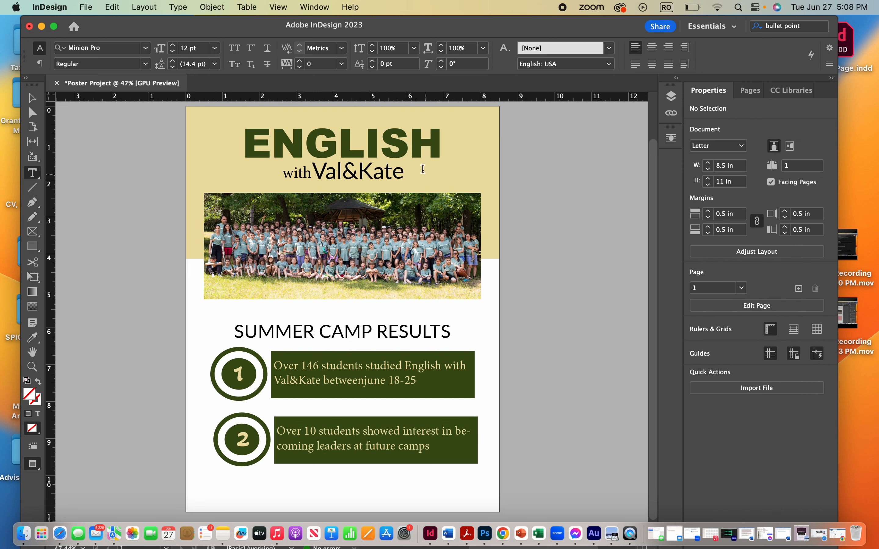
# Add a drop shadow to the ENGLISH title's text frame and compare the page with and without guides
pyautogui.click(32, 98)
pyautogui.click(273, 141)
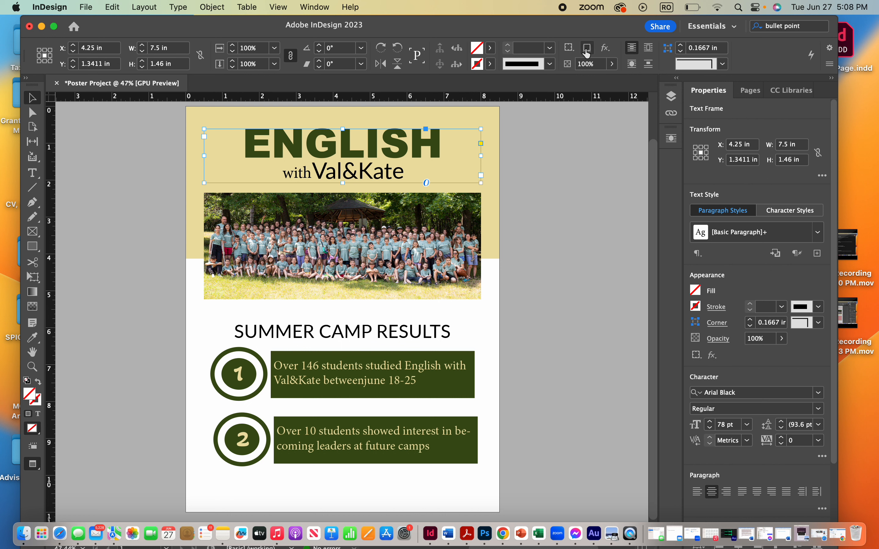
pyautogui.click(587, 47)
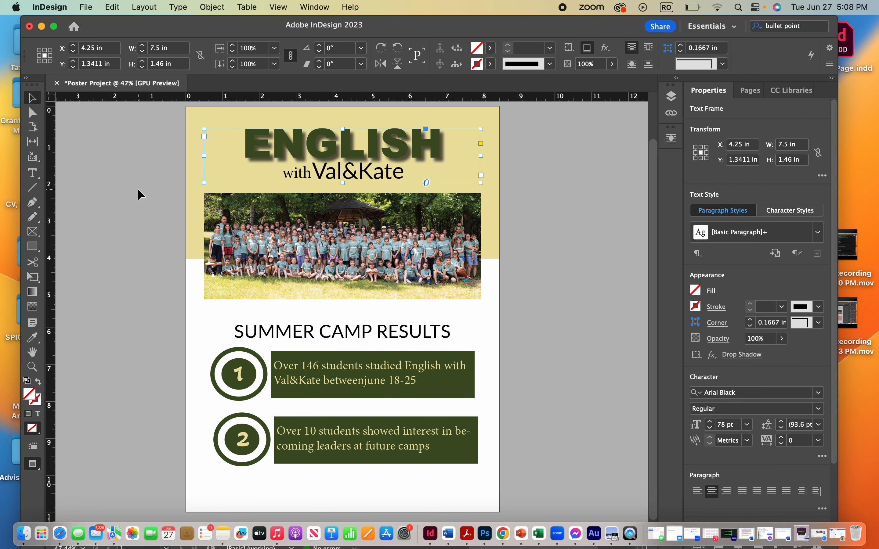
pyautogui.click(130, 181)
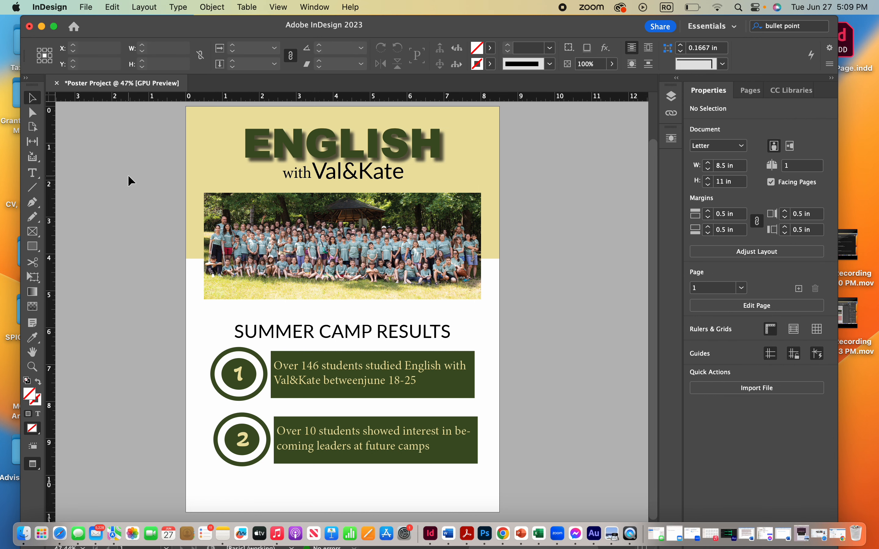
pyautogui.press('w')
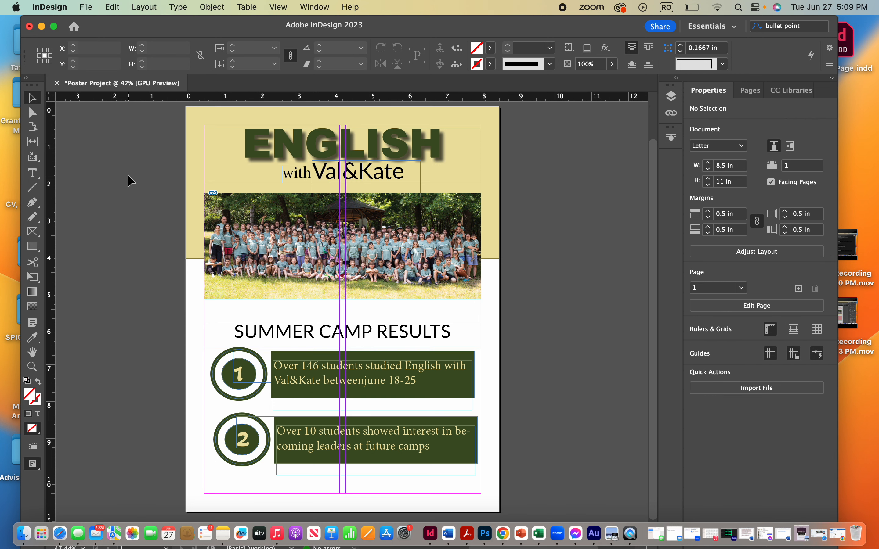
pyautogui.press('w')
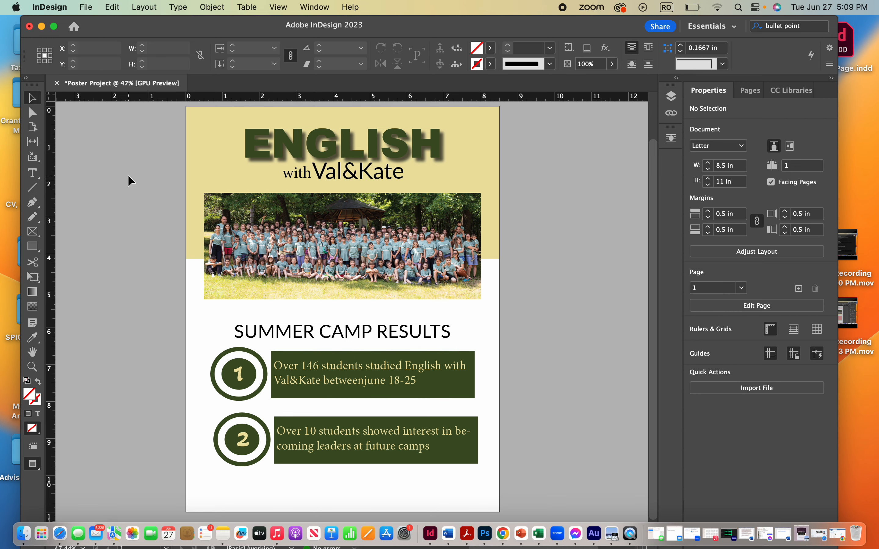
# Move the SUMMER CAMP RESULTS heading up to Y 6.0243 in, keeping X at 4.25 in, and preview the page
pyautogui.click(298, 326)
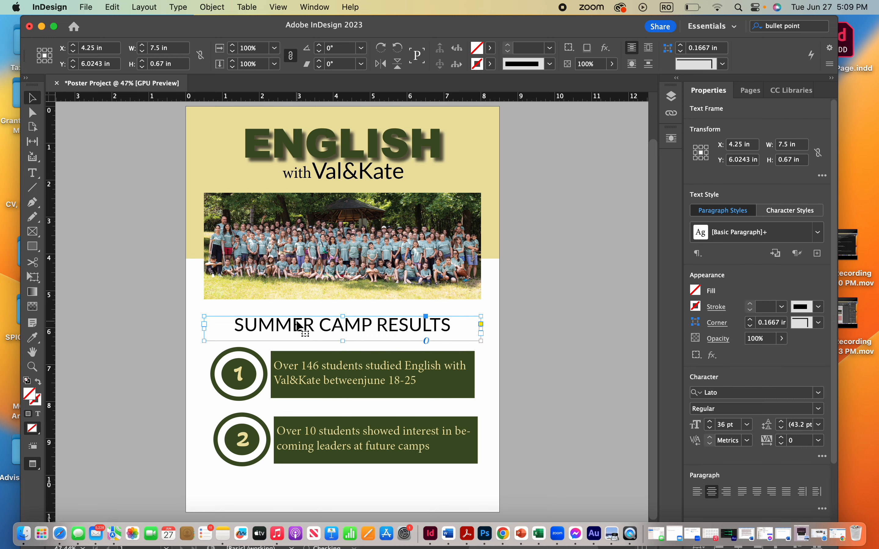
pyautogui.click(550, 360)
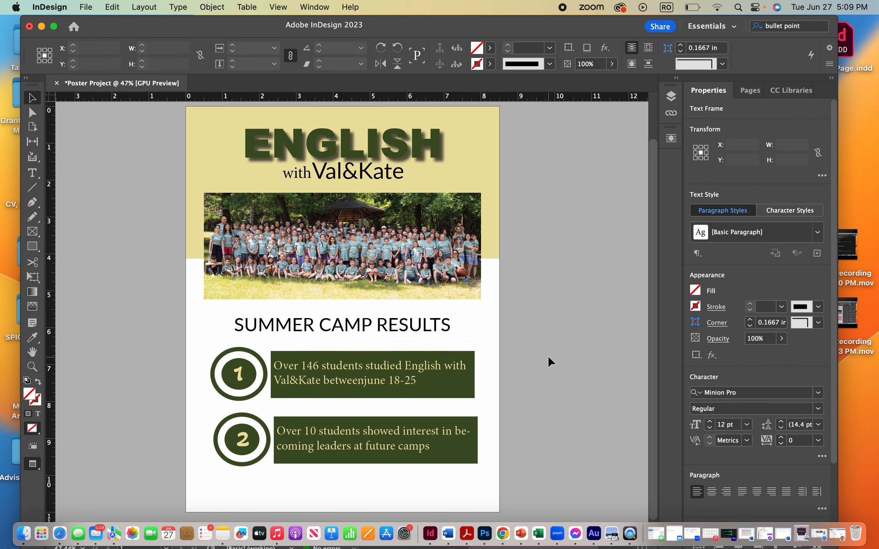
pyautogui.press('w')
pyautogui.press('w')
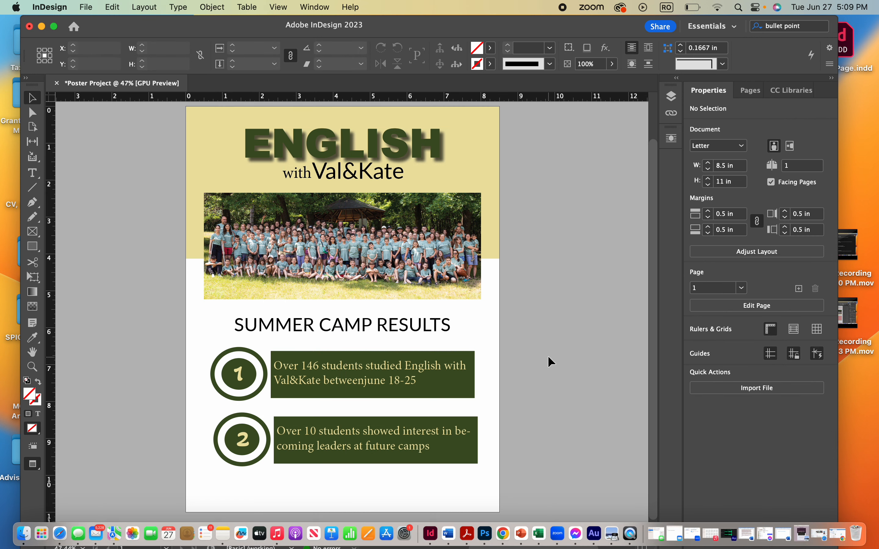
pyautogui.scroll(1, 551, 362)
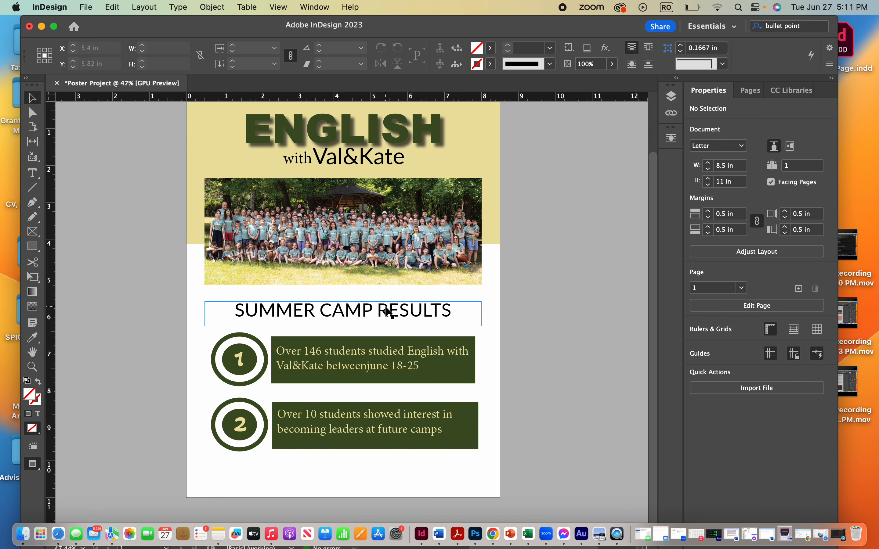
pyautogui.press('w')
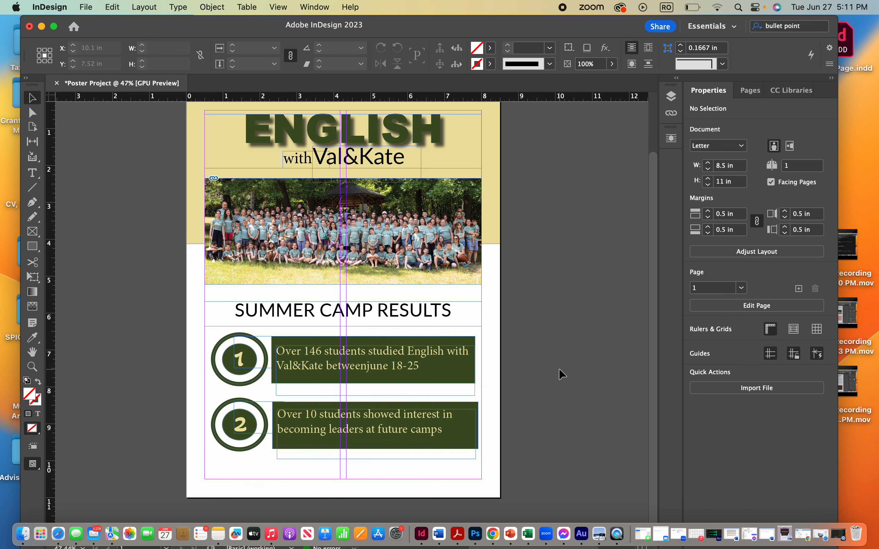
pyautogui.scroll(2, 562, 374)
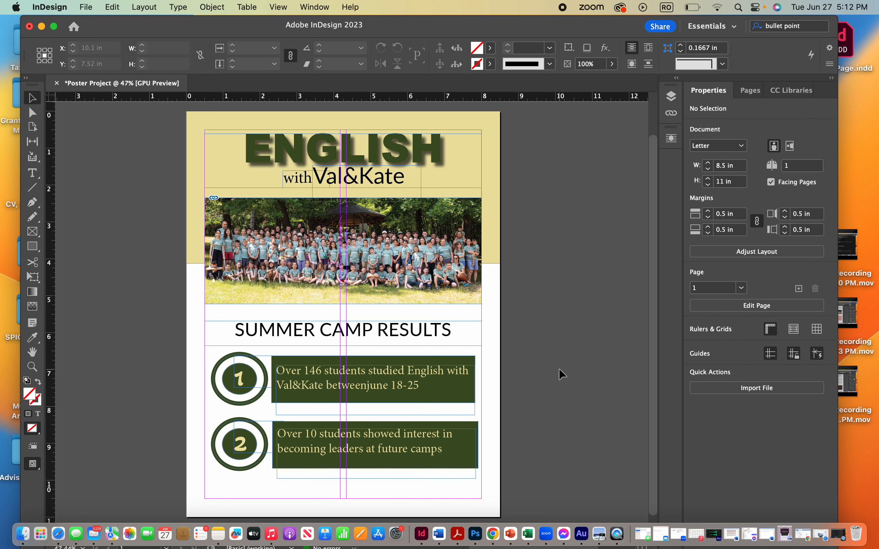
# Save the document as the InDesign 2023 file Poster Project on the Desktop
pyautogui.scroll(-1, 562, 374)
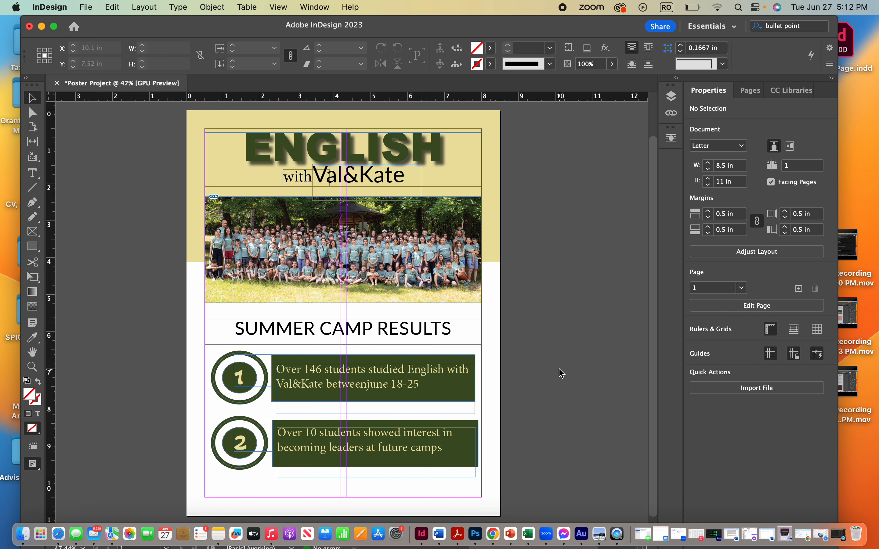
pyautogui.press('super+shift+s')
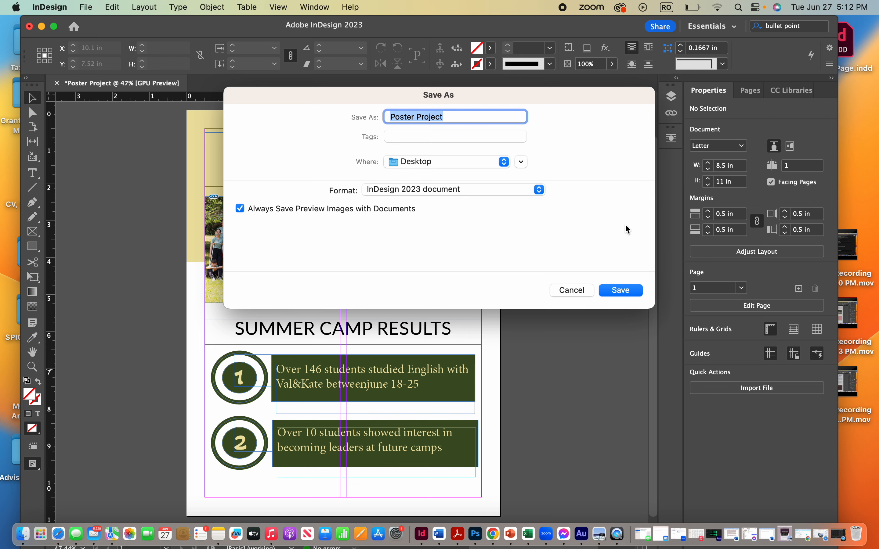
pyautogui.click(621, 291)
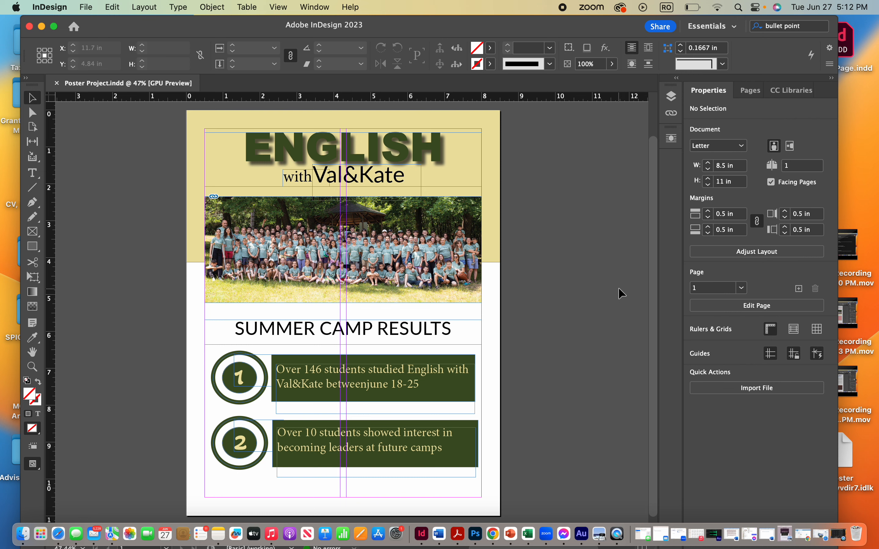
# Export the poster to the Desktop as the PDF Poster Project using the High Quality Print preset
pyautogui.click(86, 7)
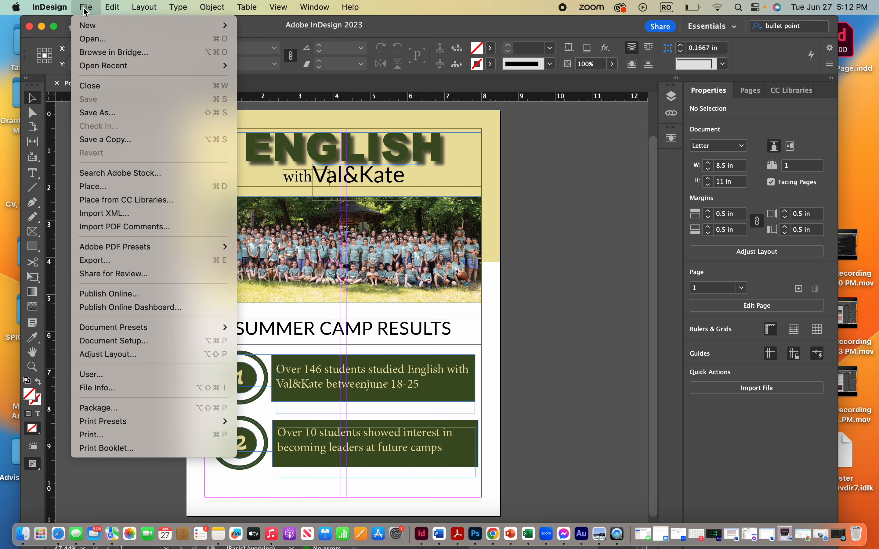
pyautogui.moveTo(162, 249)
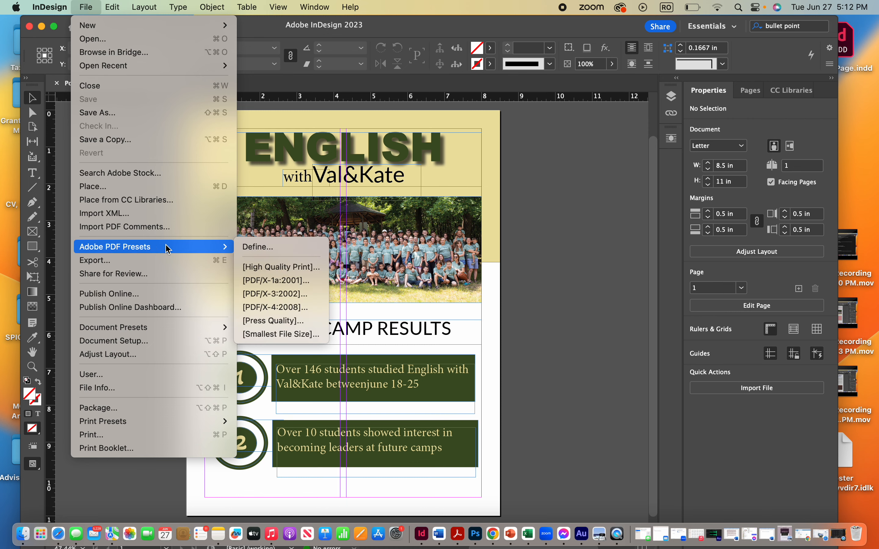
pyautogui.click(260, 269)
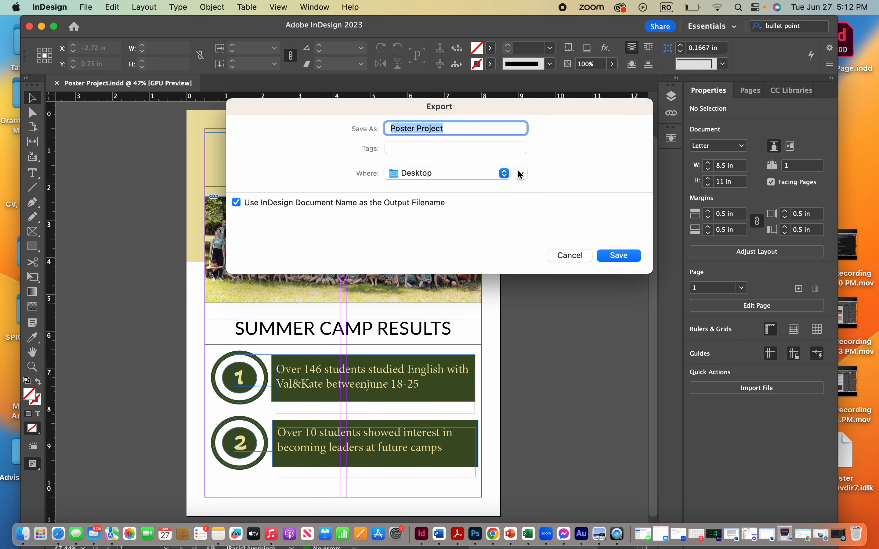
pyautogui.click(617, 256)
pyautogui.click(621, 466)
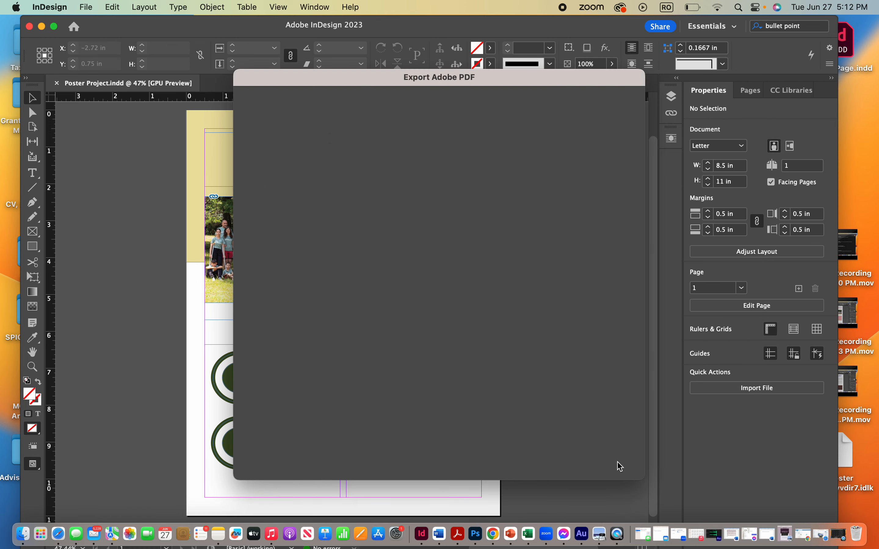
# Minimize InDesign, open Poster Project.pdf from the desktop in Acrobat, and review the whole poster page
pyautogui.click(42, 26)
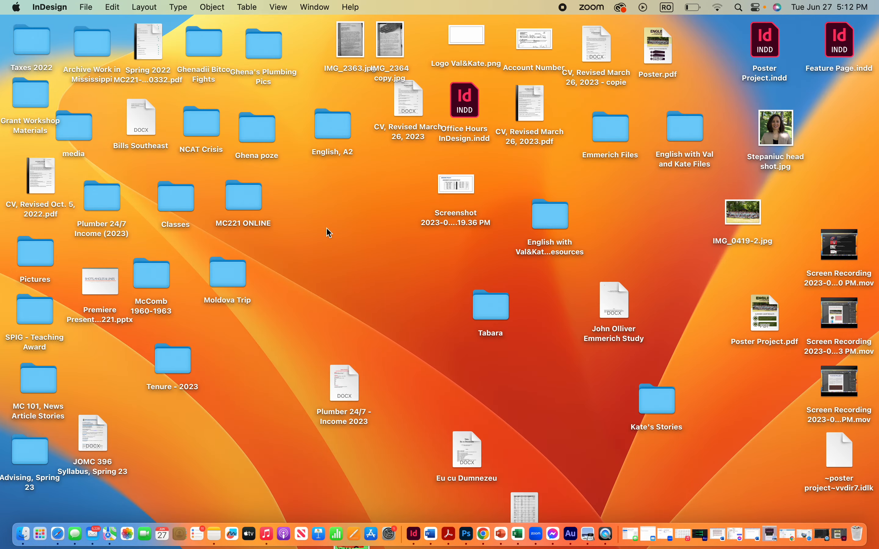
pyautogui.doubleClick(765, 307)
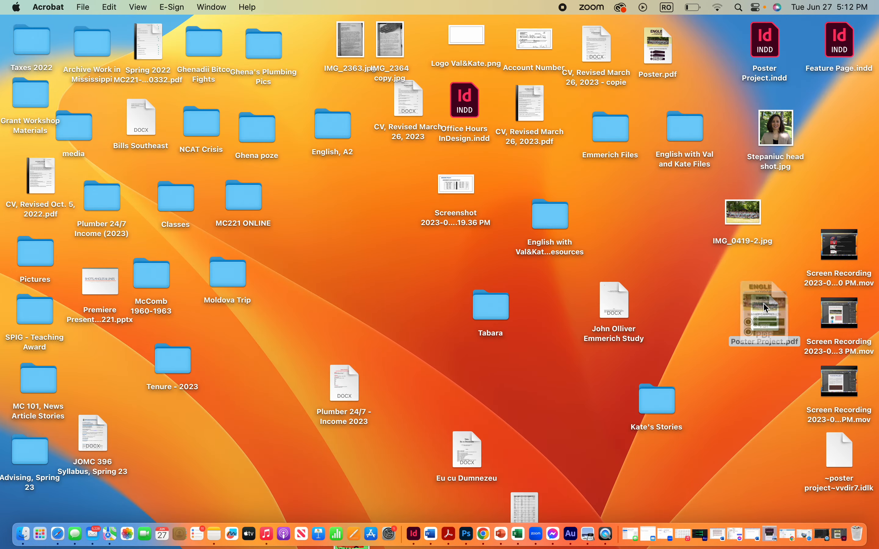
pyautogui.scroll(-3, 447, 276)
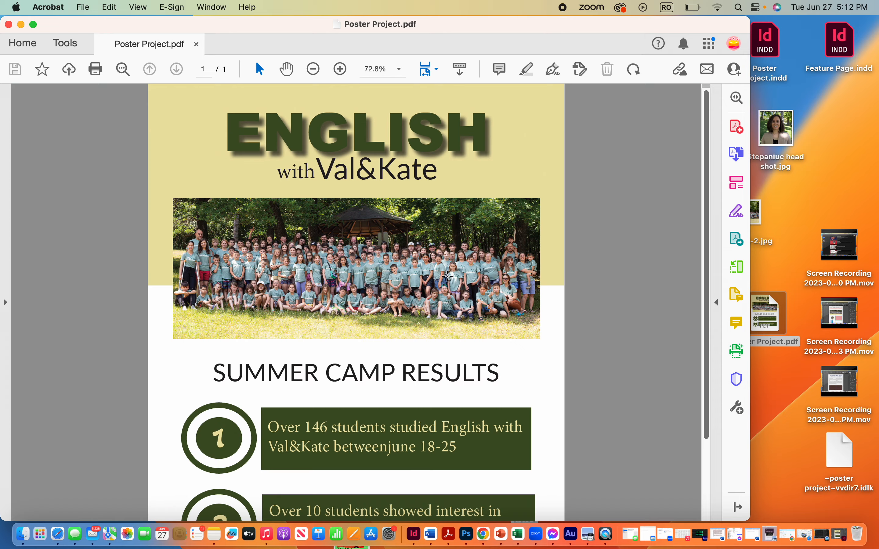
pyautogui.scroll(-1, 447, 277)
pyautogui.scroll(-2, 448, 276)
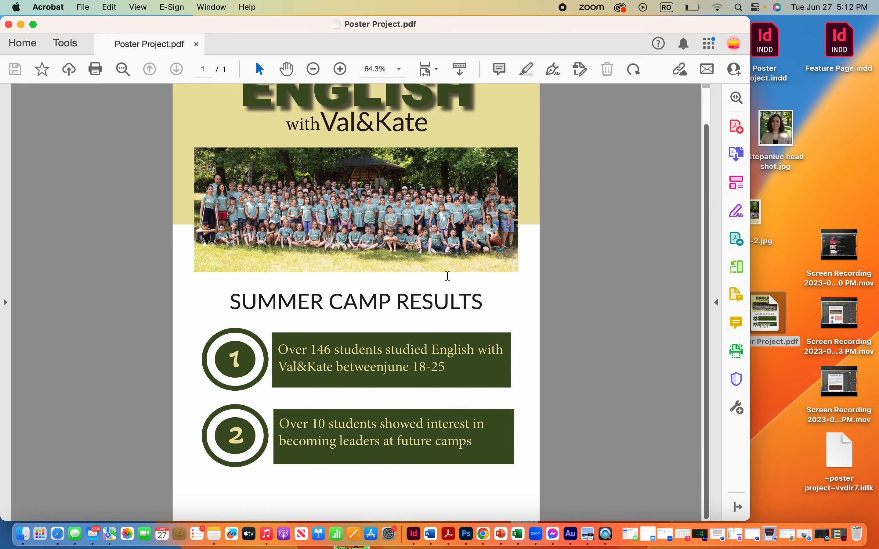
pyautogui.scroll(1, 447, 276)
pyautogui.scroll(-2, 447, 276)
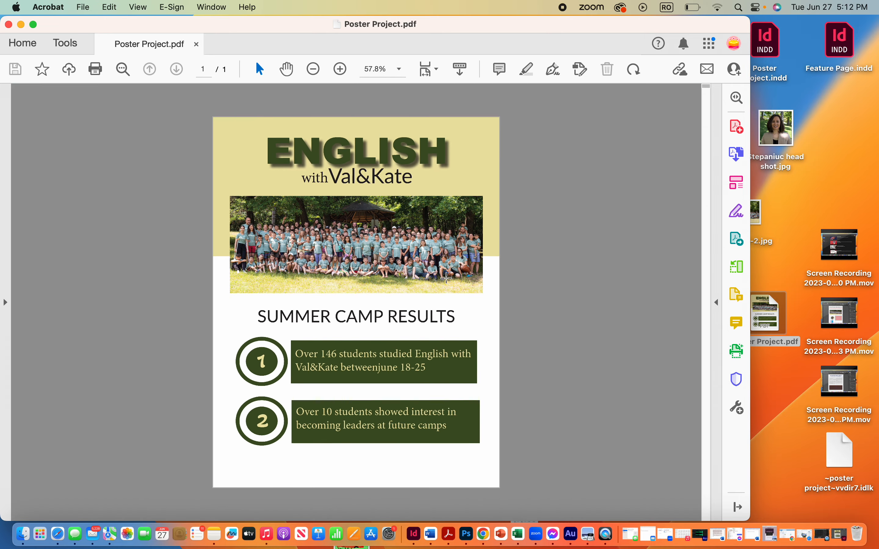